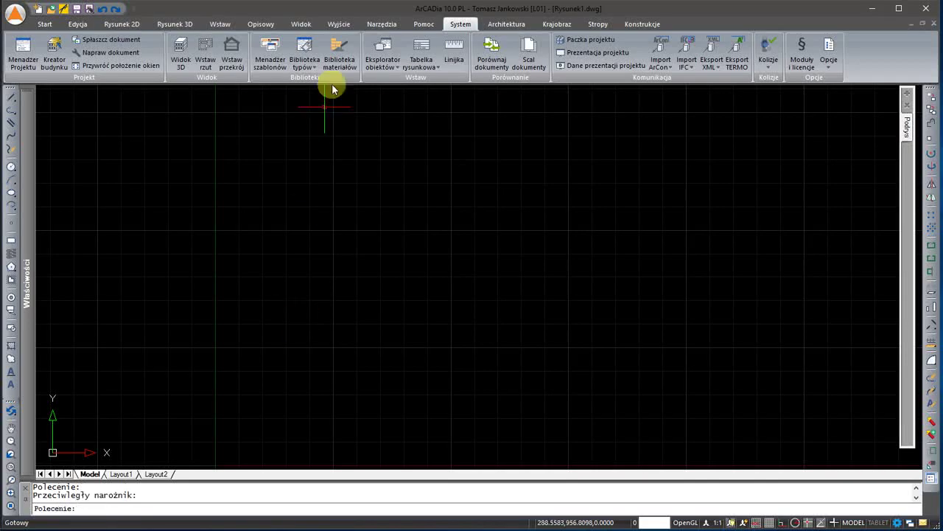
Start a new project from the Standard template.
click(280, 74)
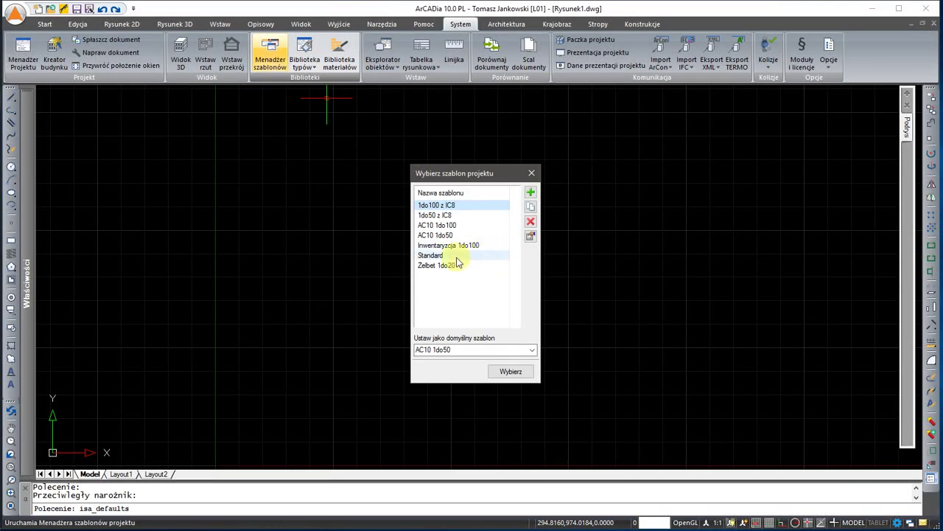
click(446, 255)
click(506, 372)
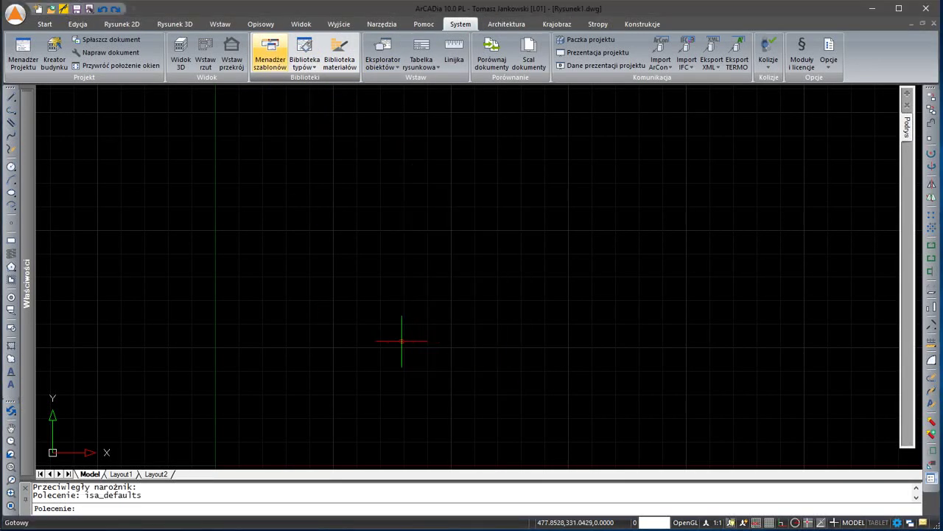
Draw four walls closing a rectangular room, labelled 1 Pokój, 21.39 m², Panele podłogowe.
key(w)
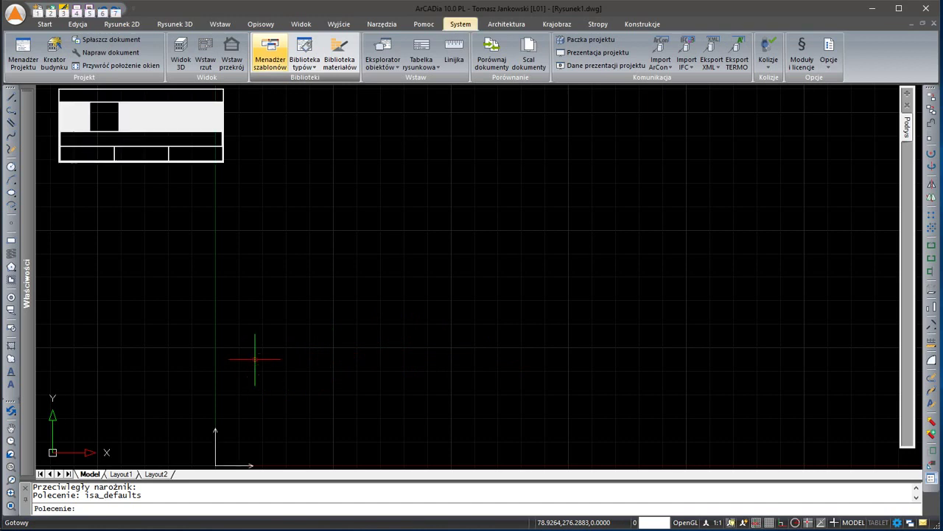
click(278, 392)
click(278, 164)
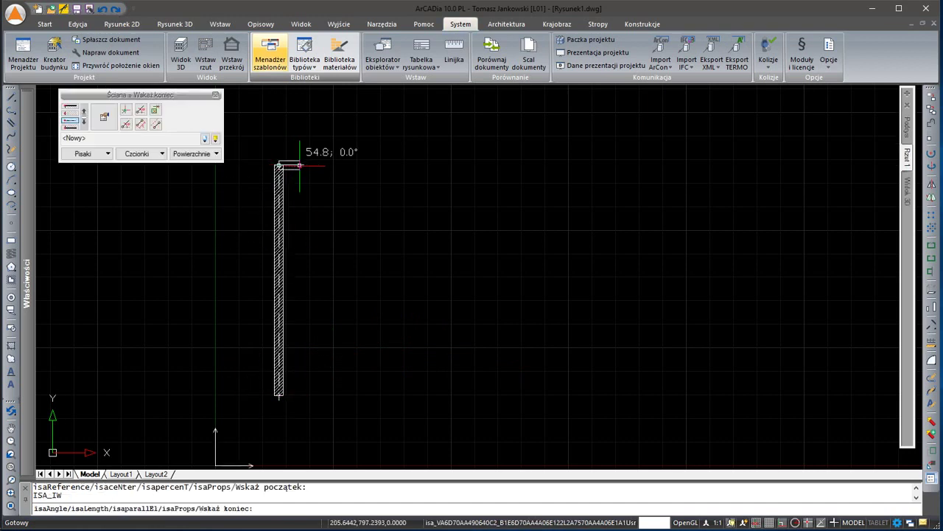
click(424, 165)
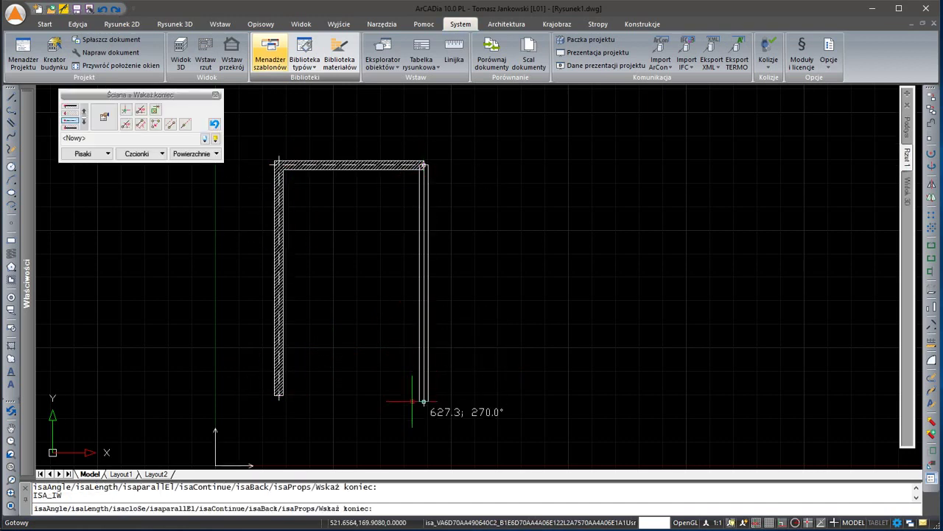
click(398, 398)
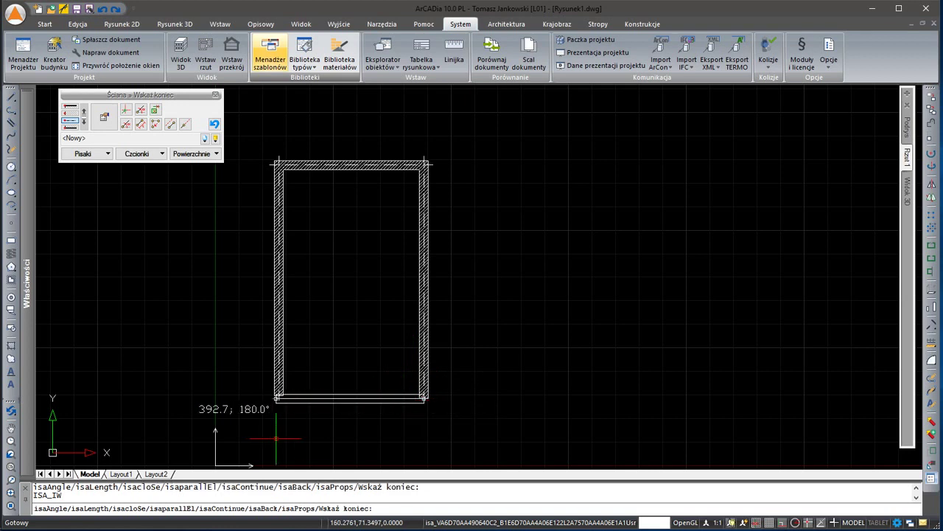
click(277, 398)
key(Escape)
Copy the room's right wall further to the right with the co command.
text(co)
key(Return)
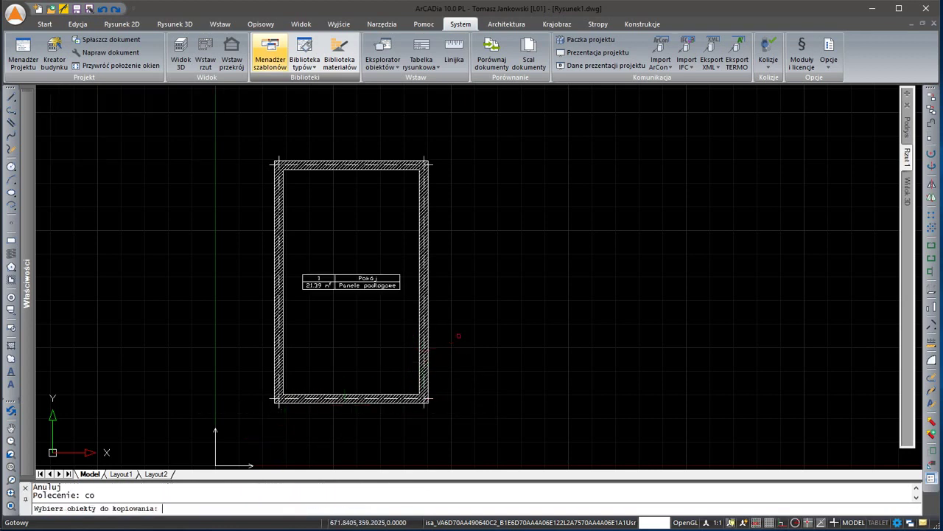
drag(476, 318, 355, 368)
key(Return)
click(369, 345)
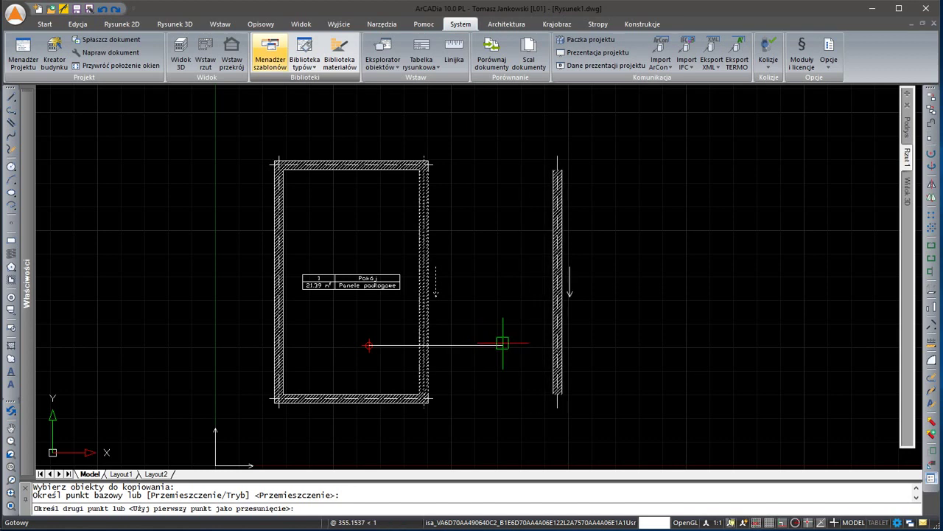
click(509, 343)
key(Escape)
Extend the top and bottom walls to the copied wall, enclosing room 2 (20.65 m²).
click(375, 194)
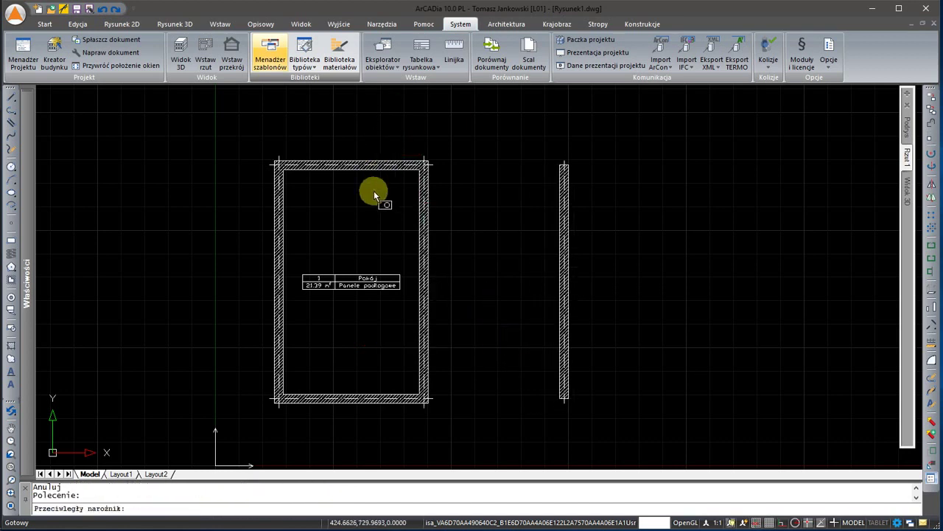
click(346, 155)
click(139, 114)
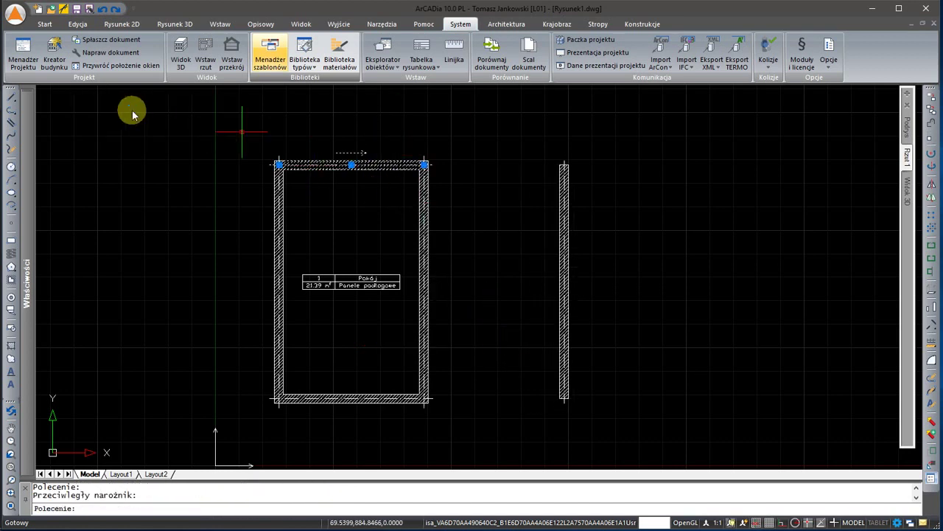
click(554, 124)
click(559, 118)
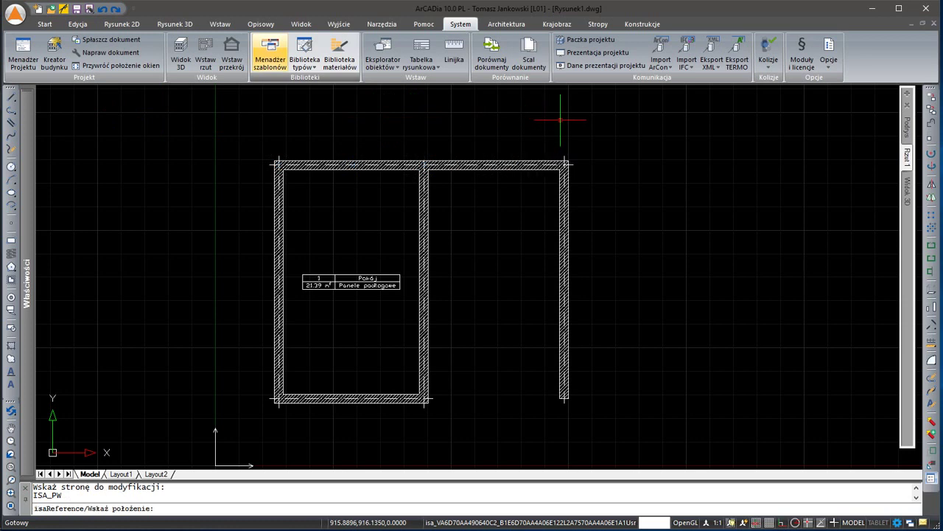
click(393, 378)
click(426, 399)
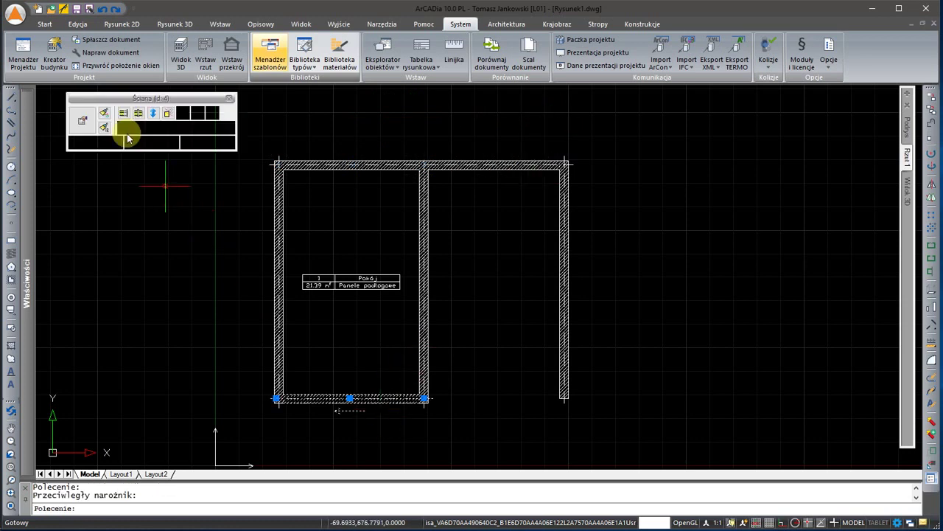
click(127, 110)
click(455, 365)
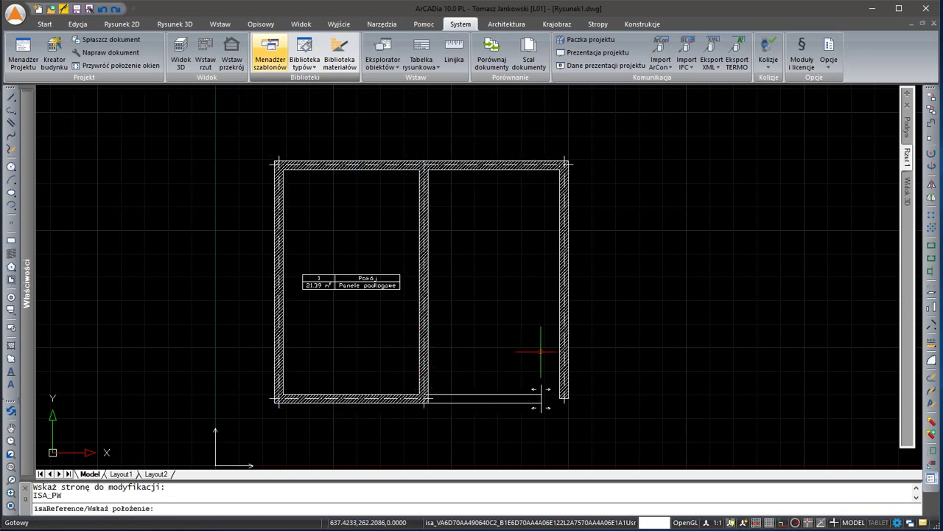
click(563, 346)
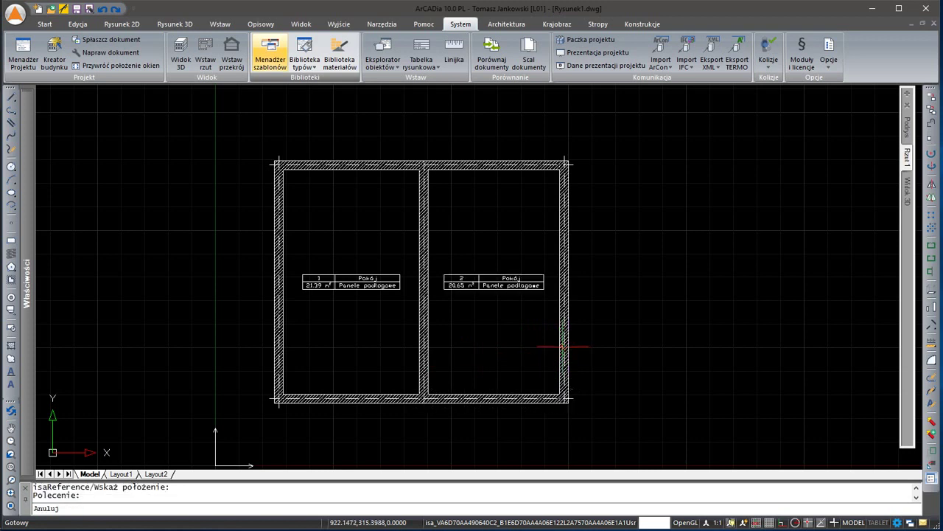
click(521, 337)
click(461, 232)
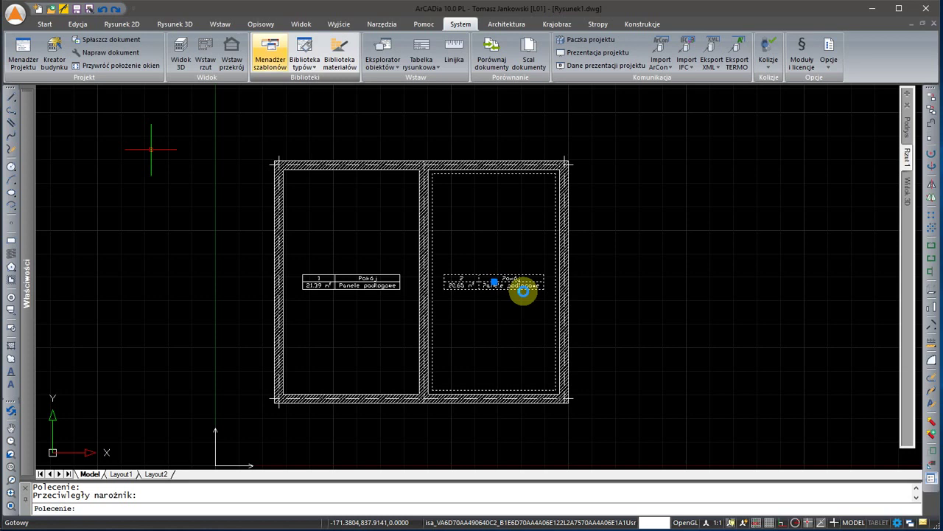
Tick Podłoga na gruncie in room 2's Posadzka so its floor finish becomes Parkiet.
double_click(523, 295)
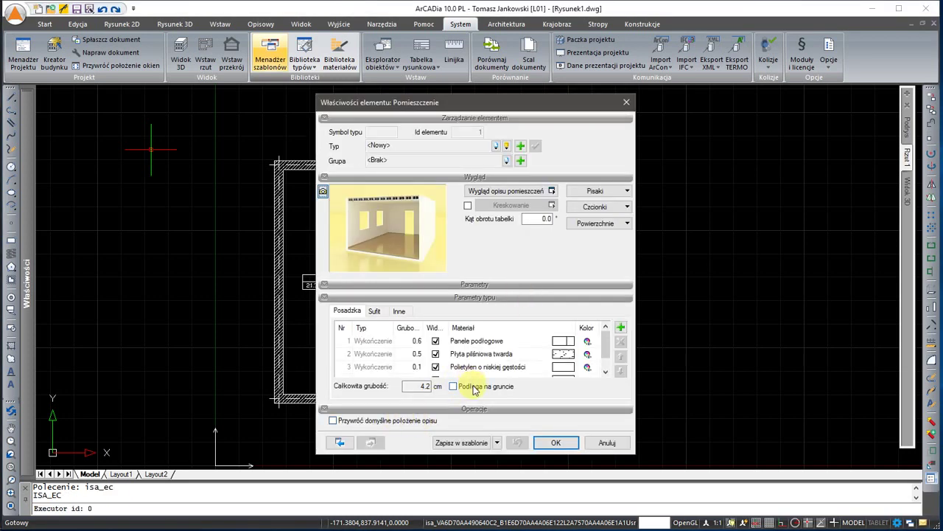
click(474, 389)
click(545, 440)
key(Escape)
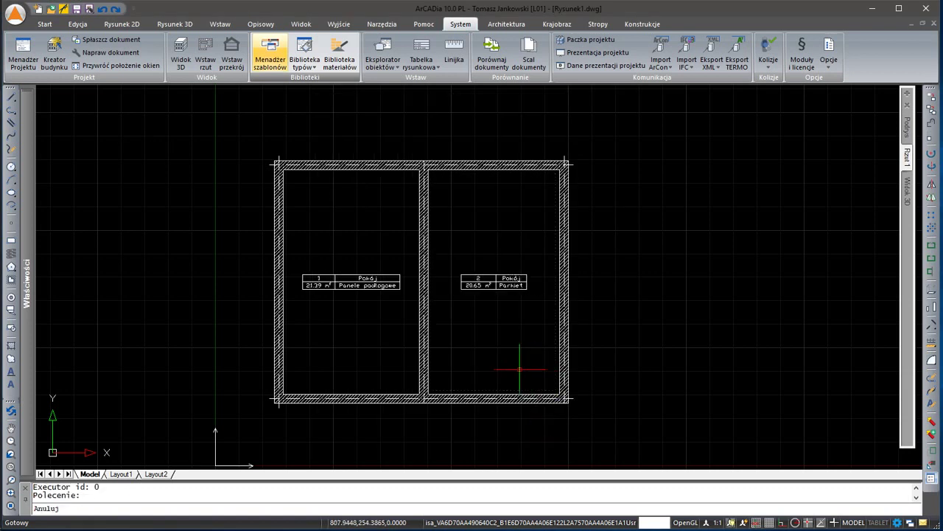
middle_drag(442, 369, 433, 324)
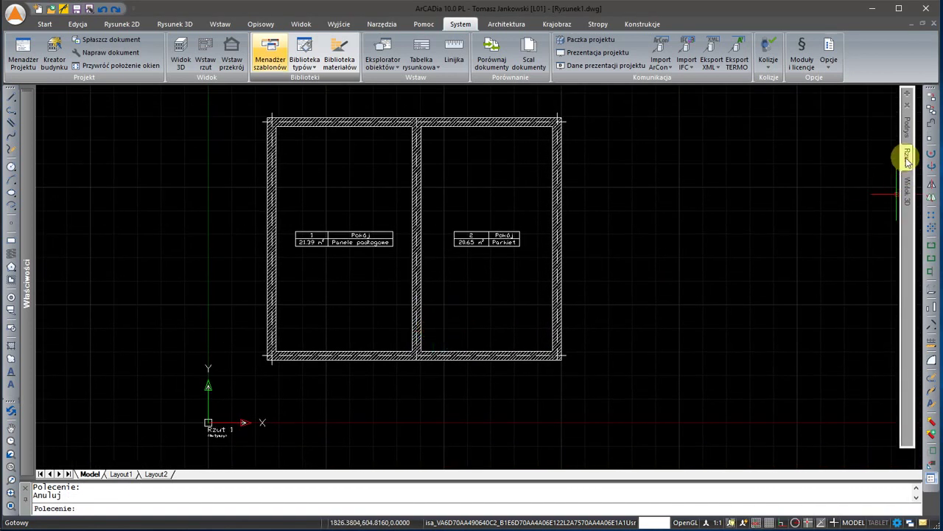
Add level -1 'Ściana fund', 120 cm high at -120.00, copying level 0's contents.
click(732, 132)
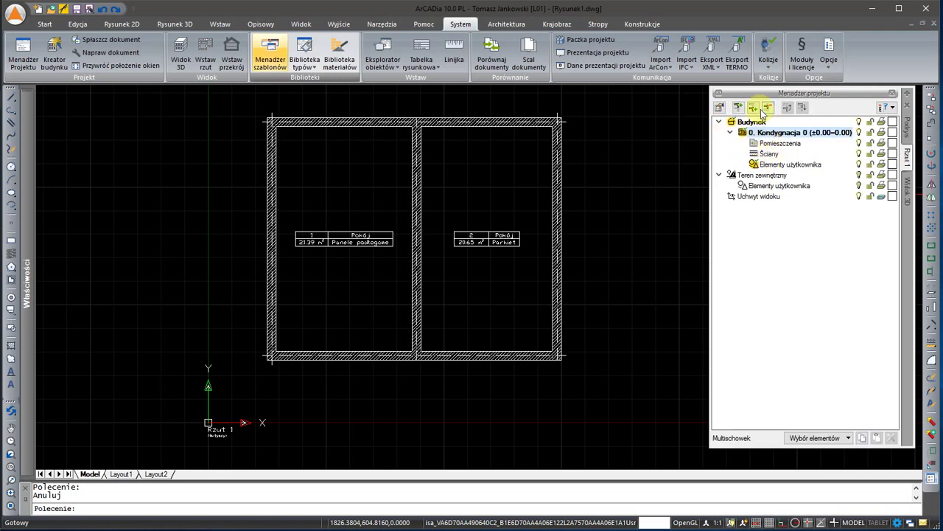
click(755, 107)
text(120)
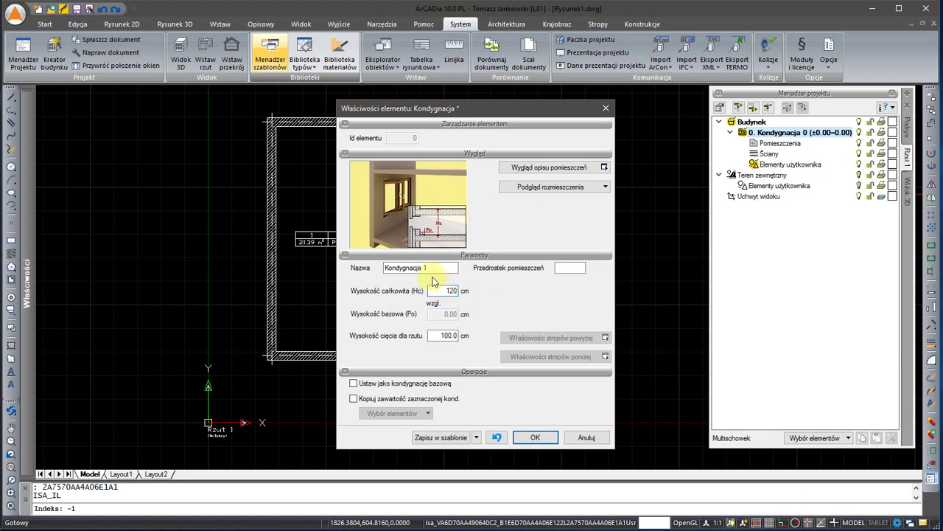
drag(451, 268, 354, 268)
text(Ściana fund)
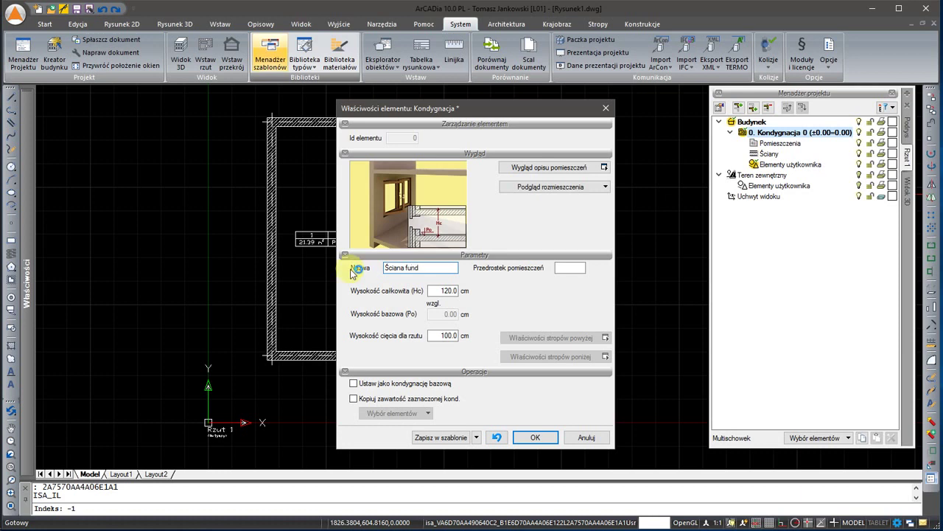
click(363, 397)
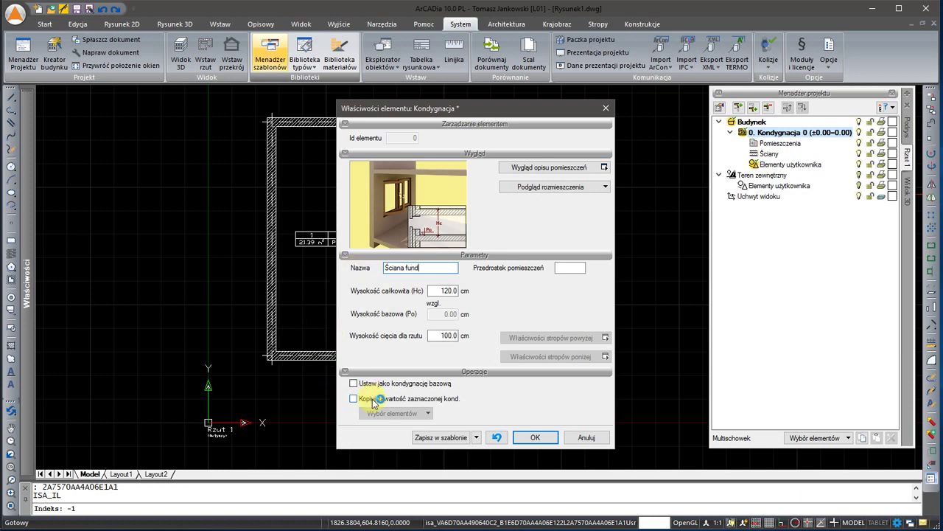
click(535, 437)
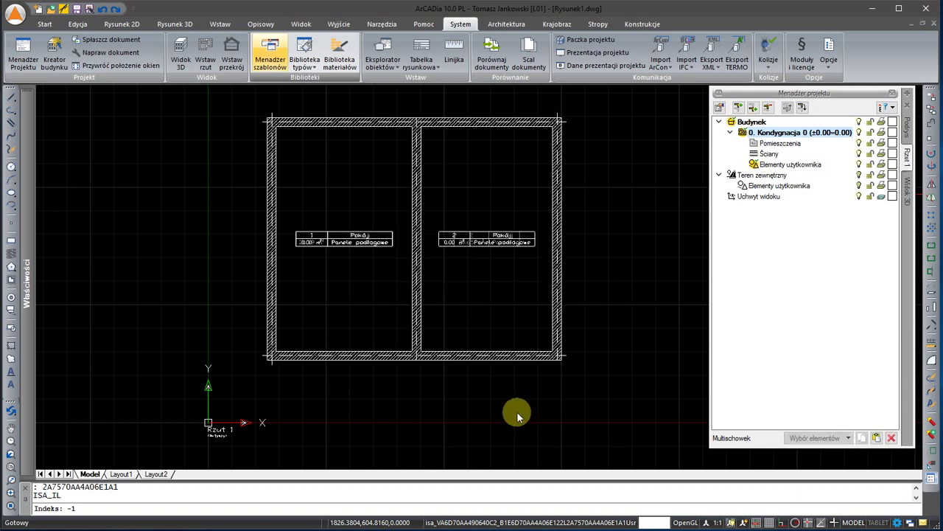
Open room 2's properties on level -1 and delete its ceiling plaster layer.
click(730, 131)
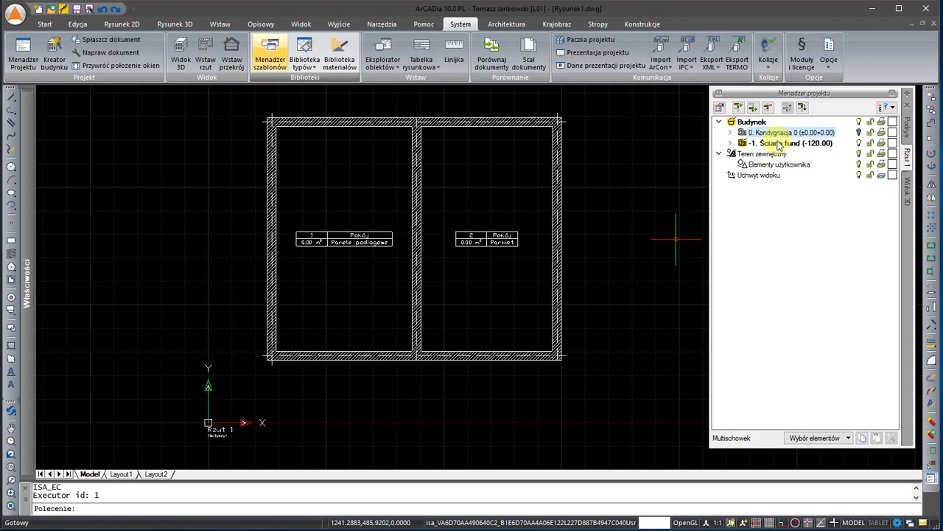
click(488, 240)
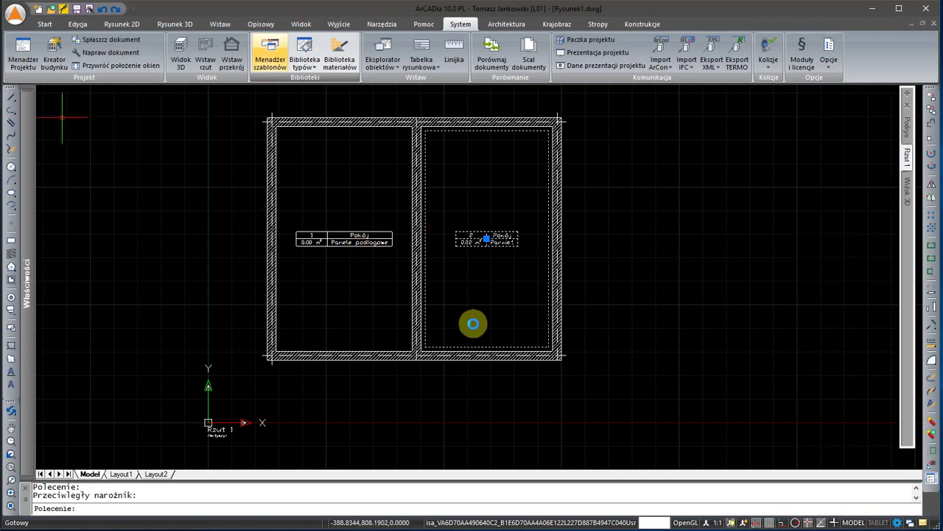
double_click(482, 331)
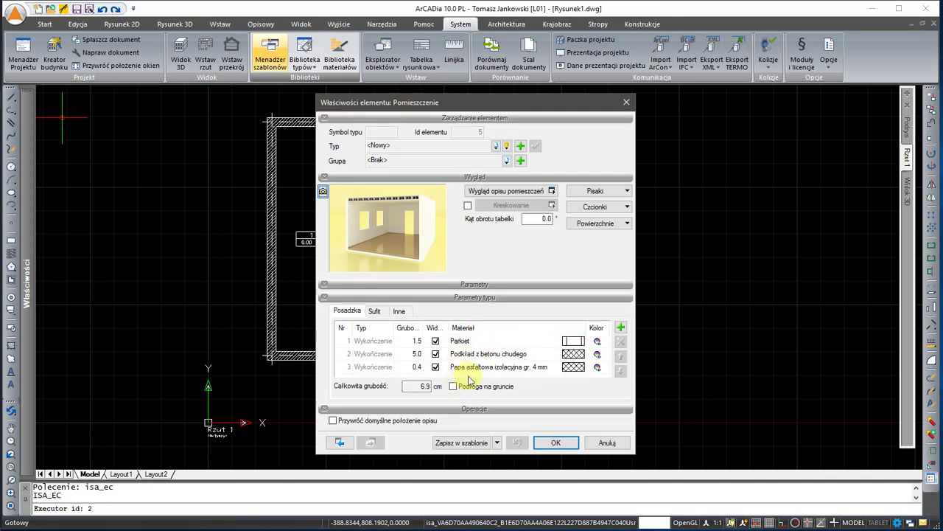
click(372, 310)
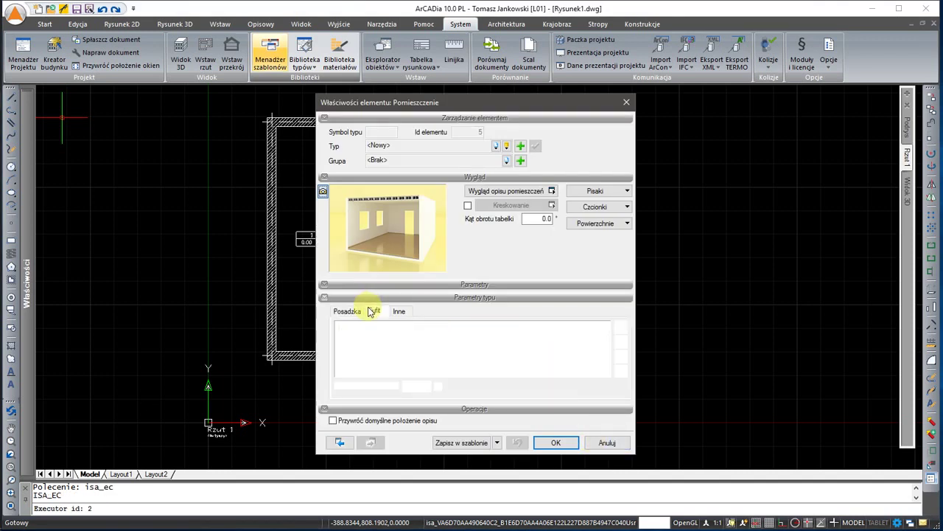
click(386, 340)
click(620, 342)
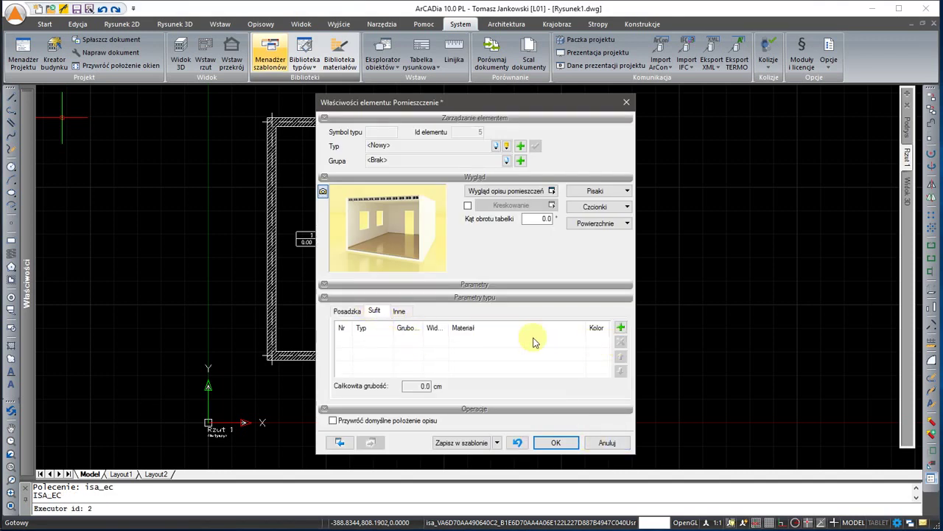
click(347, 310)
Delete room 2's Parkiet, Podkład z betonu chudego and Papa asfaltowa floor layers and confirm.
click(414, 341)
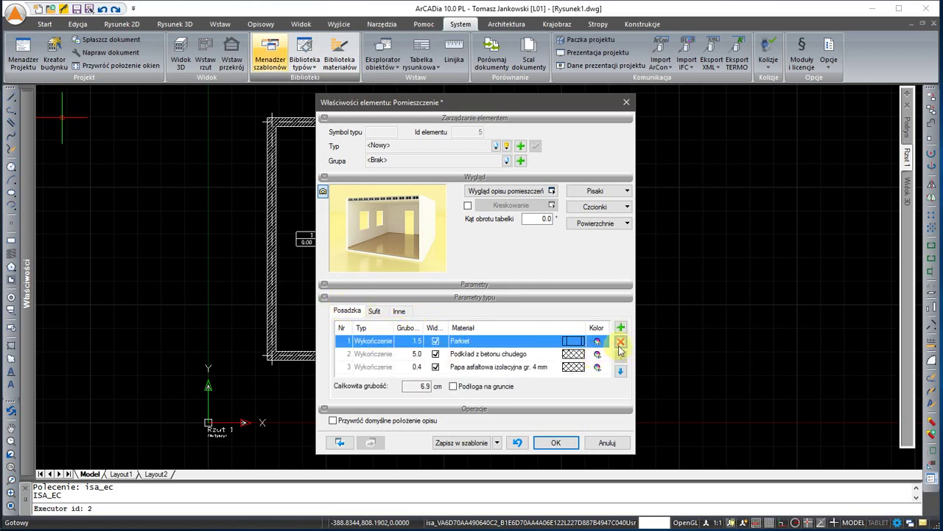
click(620, 342)
click(620, 343)
click(414, 342)
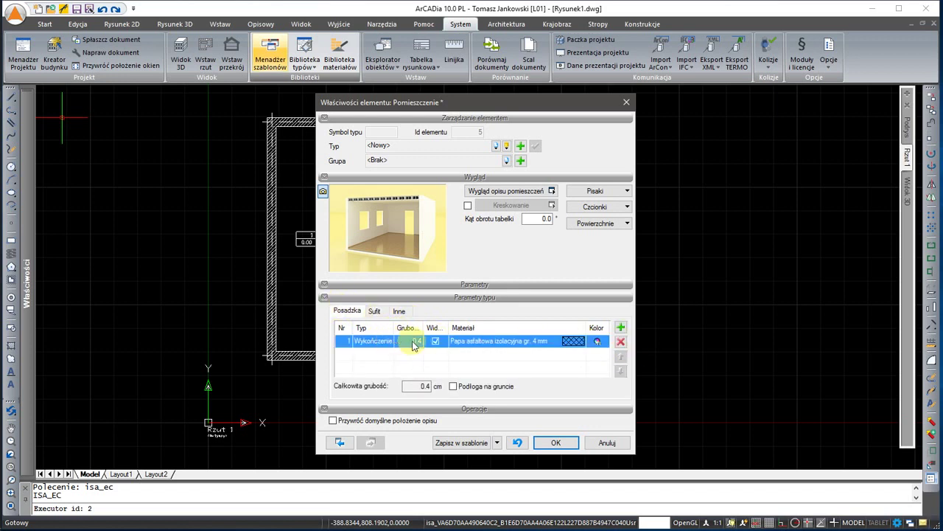
click(620, 341)
click(556, 443)
click(352, 285)
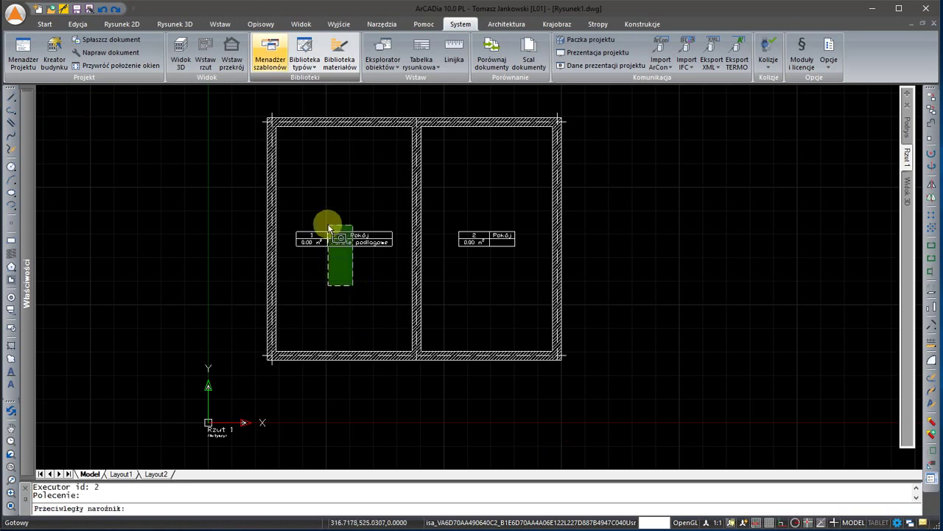
click(329, 229)
Open room 1's properties and delete its plaster ceiling layer.
click(85, 131)
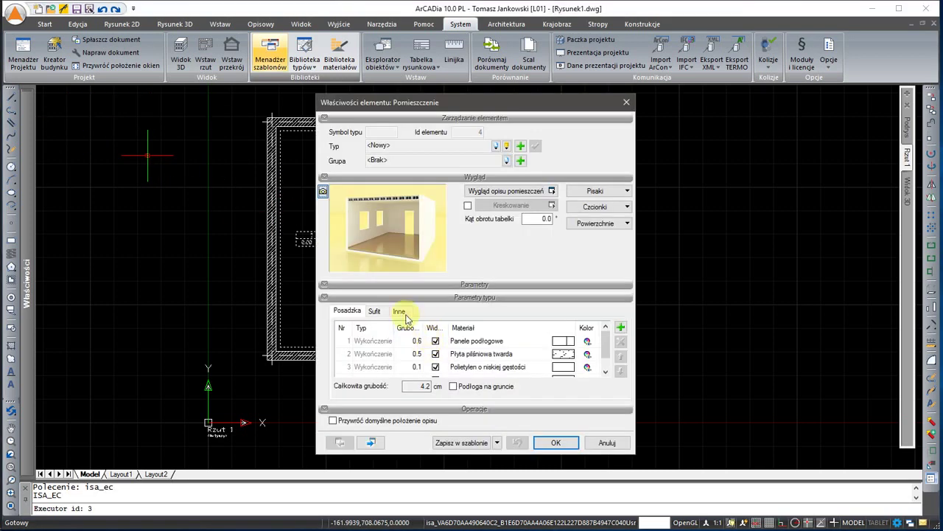
click(375, 311)
click(375, 340)
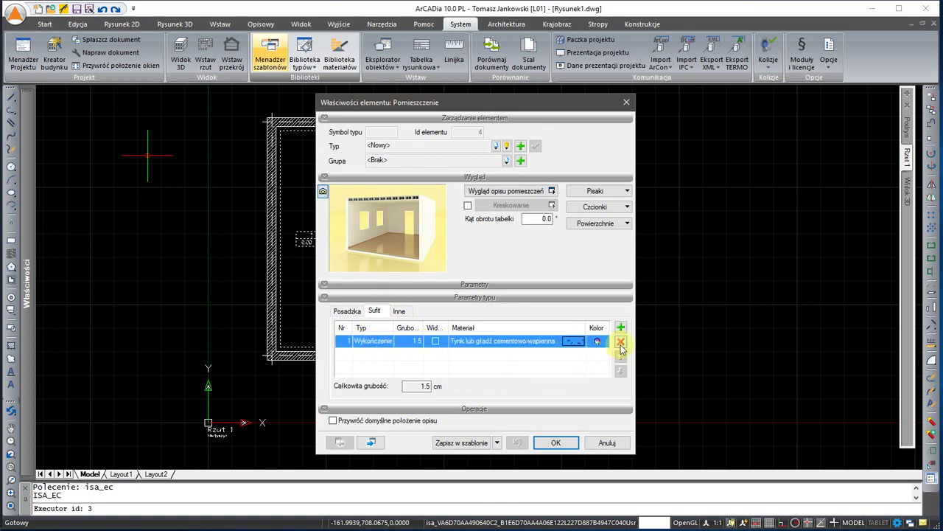
click(620, 345)
Delete room 1's Panele podłogowe, Płyta pilśniowa twarda and Polietylen floor layers and confirm.
click(346, 311)
click(376, 341)
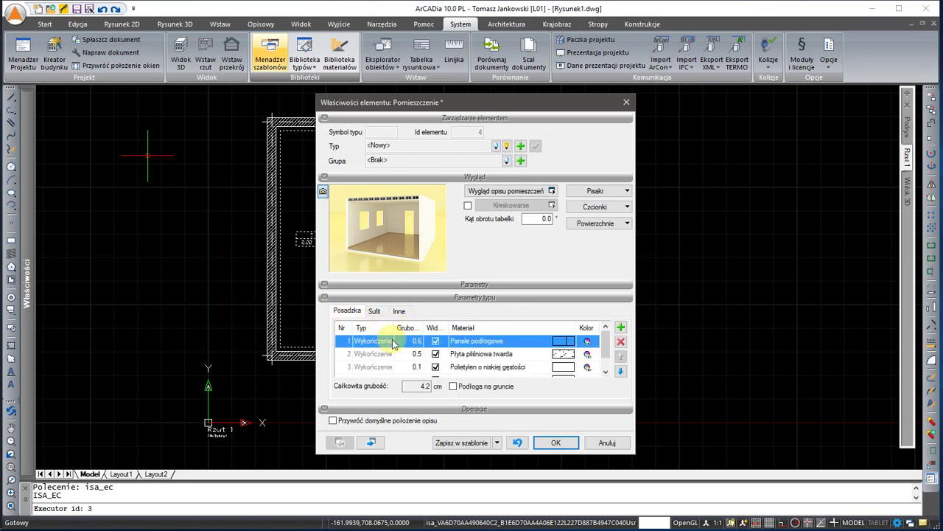
click(620, 341)
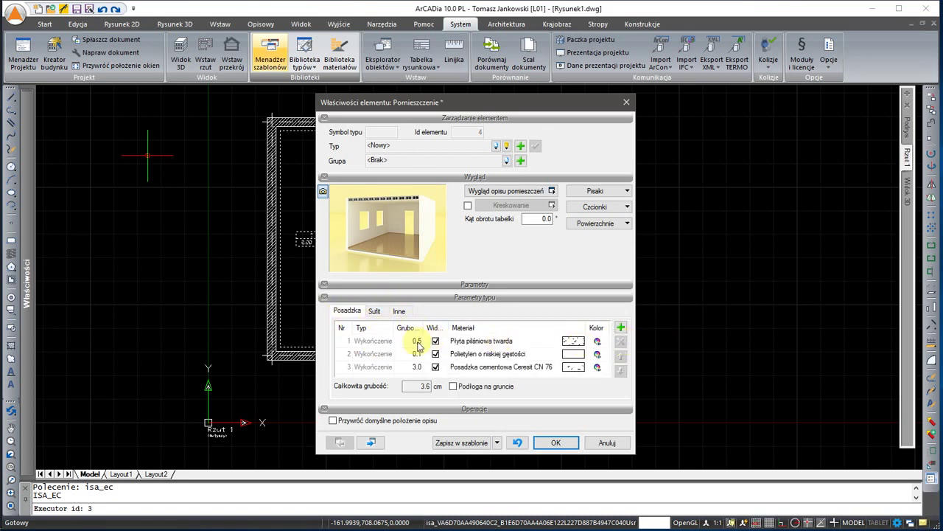
click(512, 340)
click(620, 341)
click(385, 345)
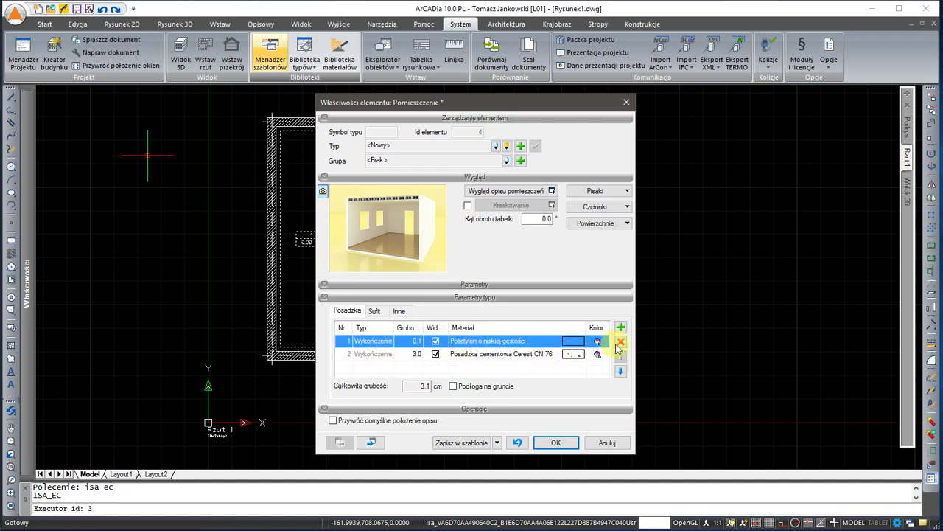
click(621, 342)
click(372, 346)
click(541, 441)
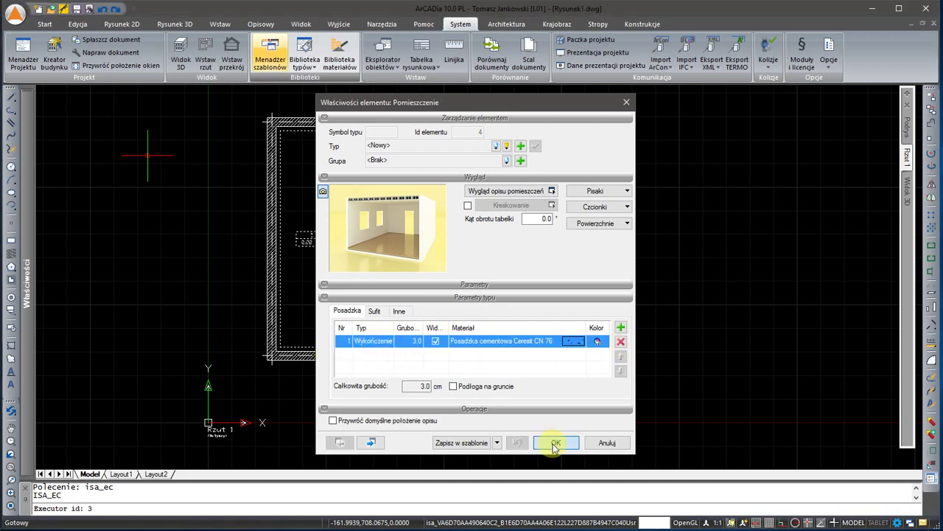
Reopen room 1 and delete its remaining cement screed floor layer, leaving no layers.
click(374, 274)
click(328, 213)
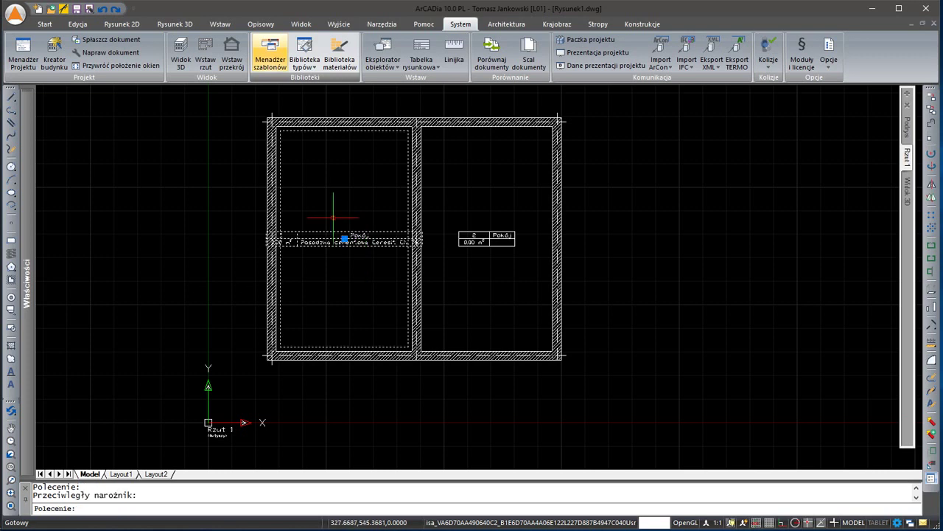
click(88, 130)
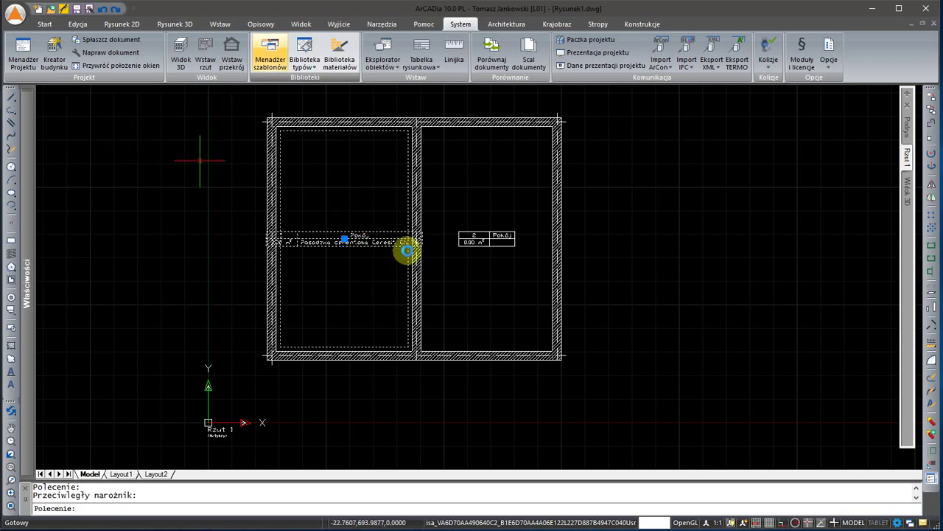
double_click(438, 349)
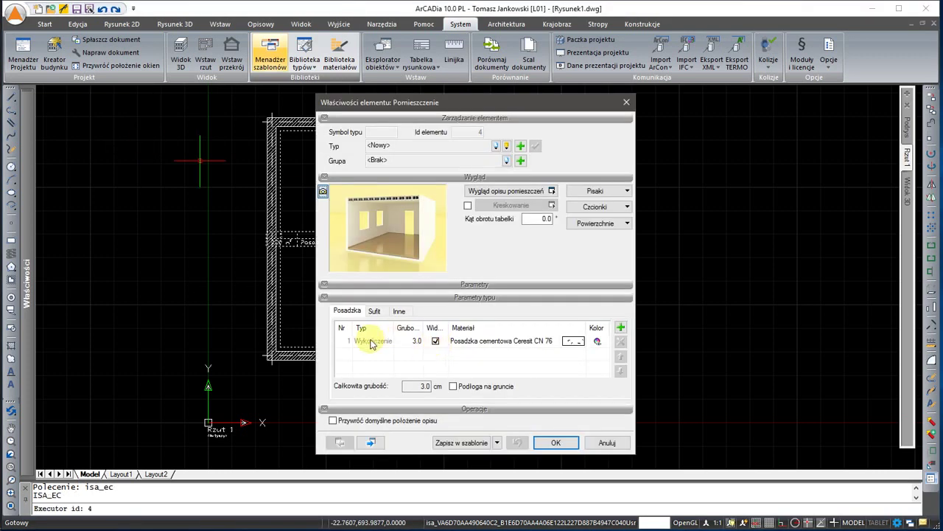
click(383, 337)
click(620, 342)
click(380, 310)
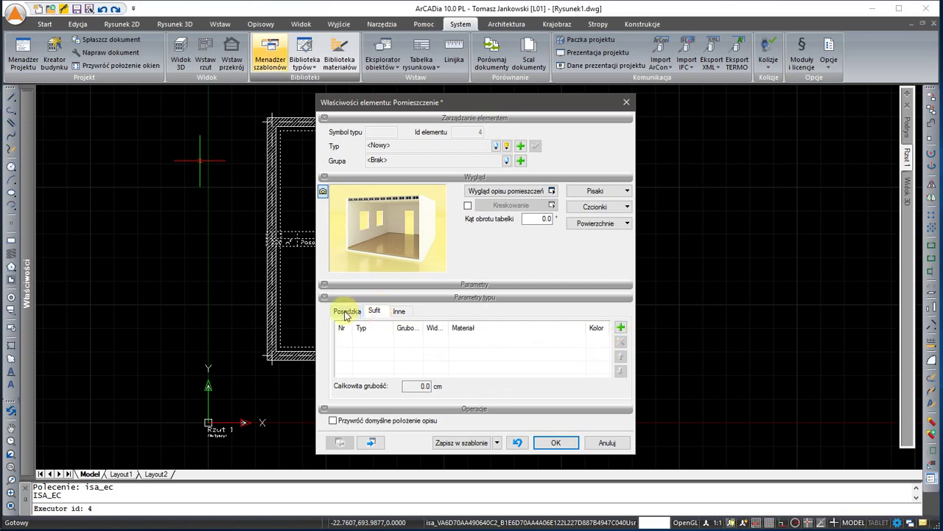
click(556, 442)
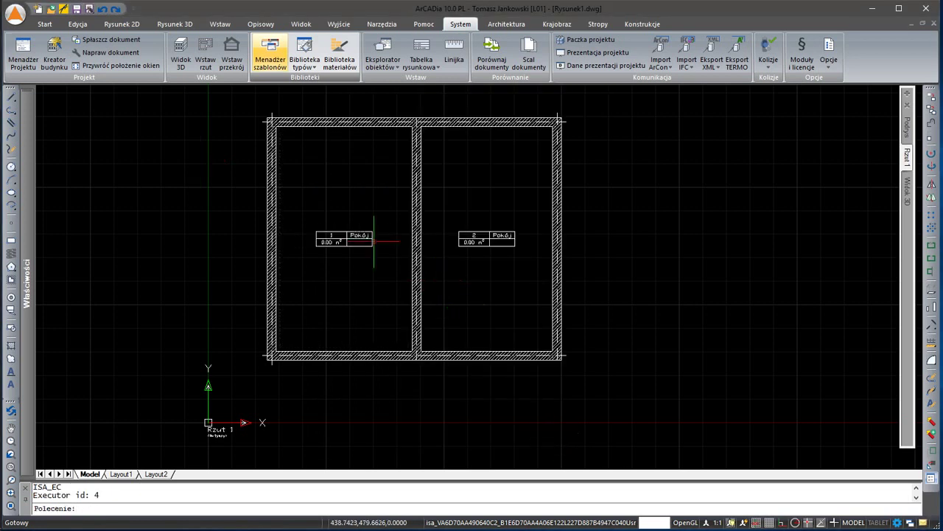
key(Escape)
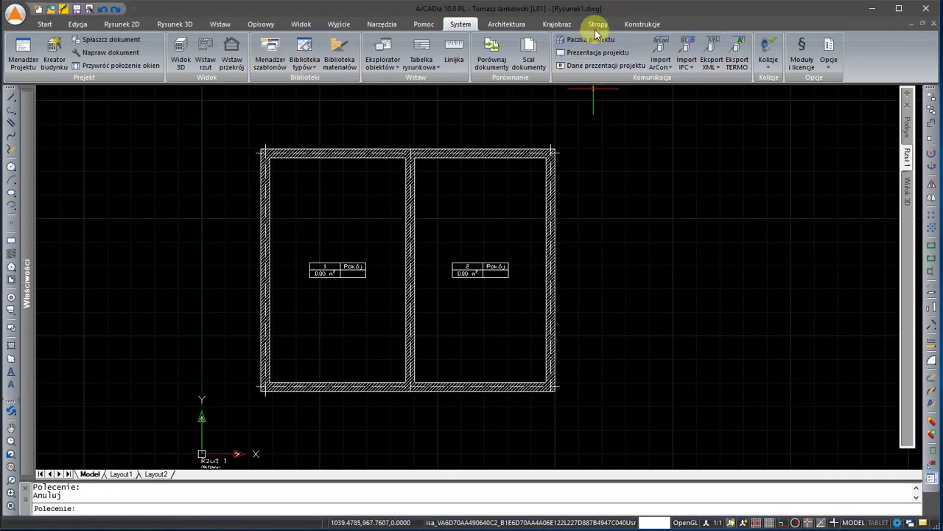
Start a floor slab and set its height to 100 cm and layer thickness to 15 cm.
click(598, 24)
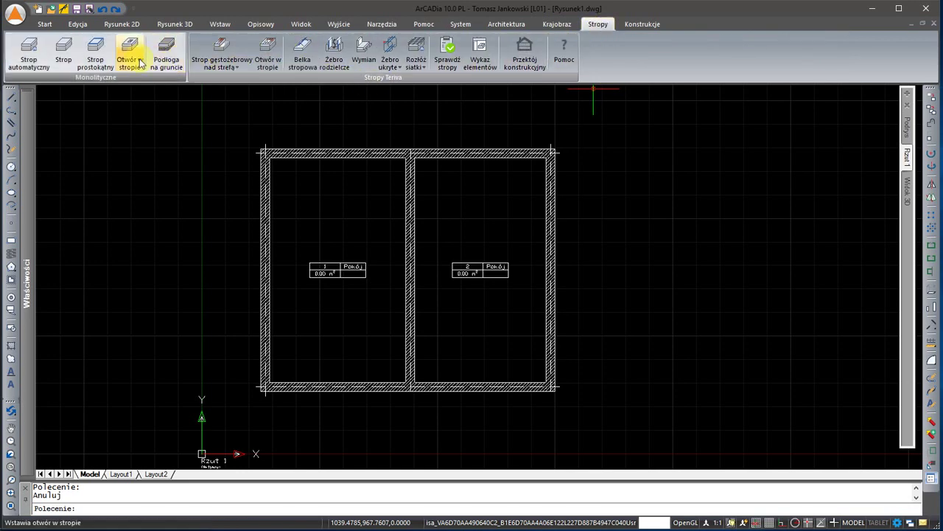
click(64, 56)
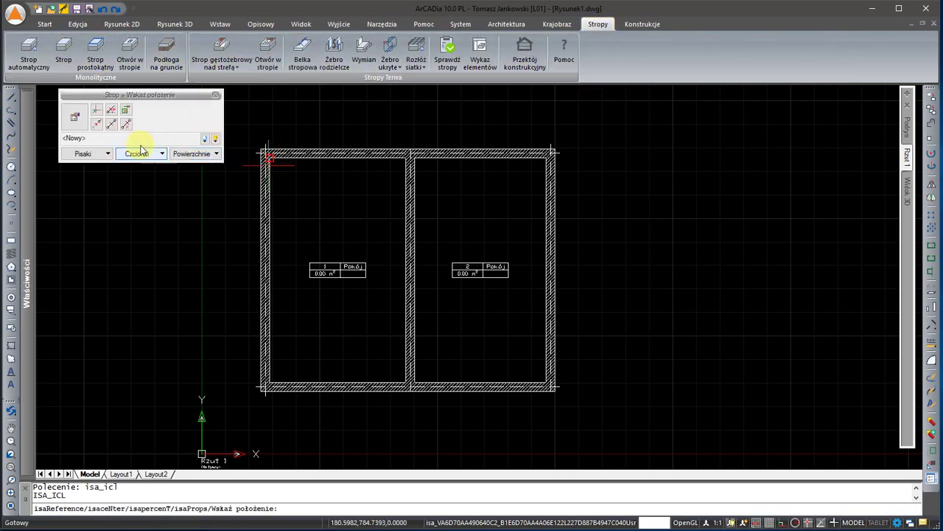
click(75, 117)
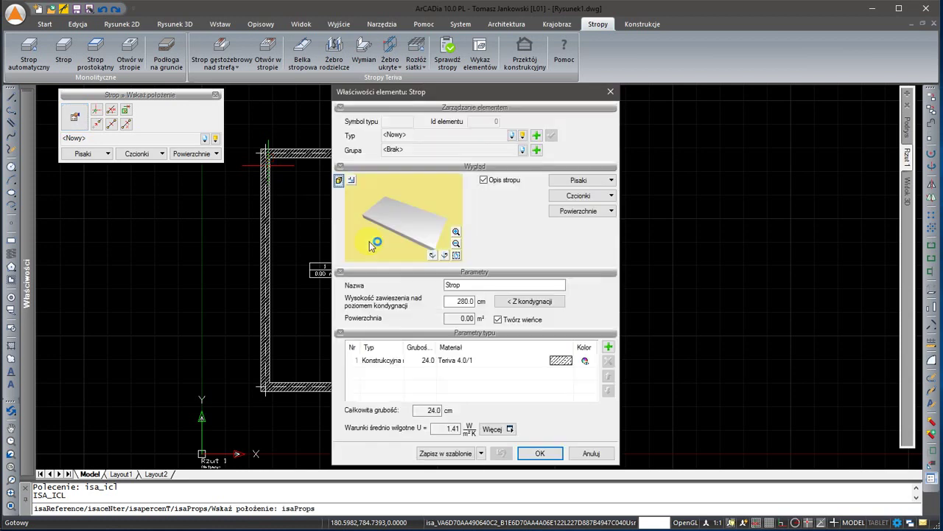
click(540, 304)
text(100)
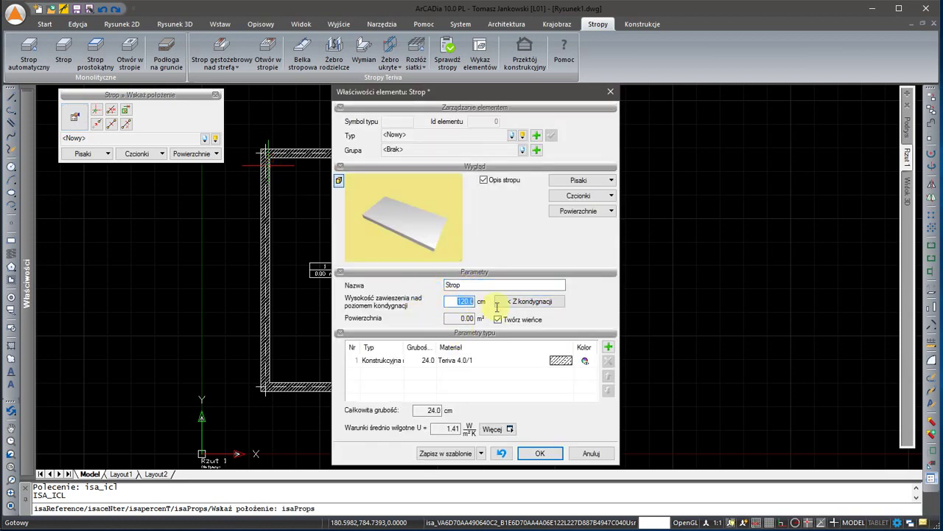
click(418, 360)
text(15)
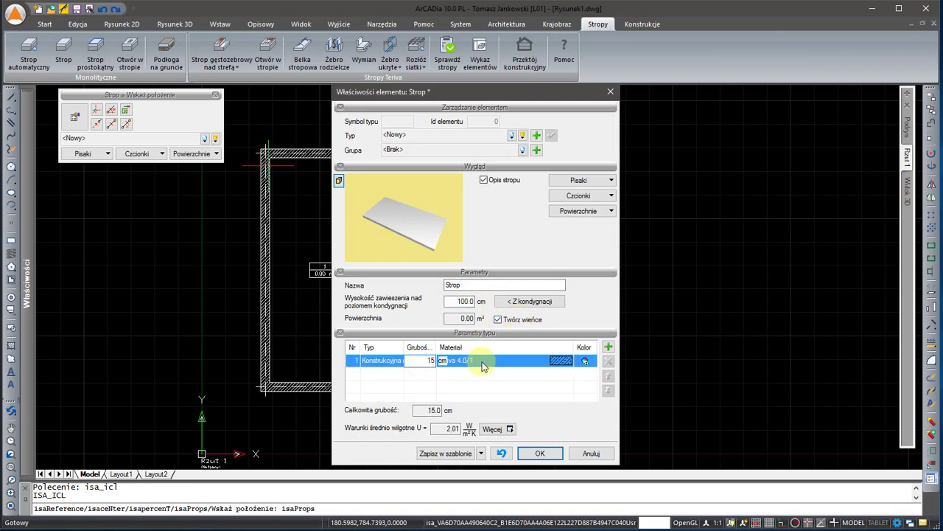
Search for and assign Płyta pełna as the slab layer material, then confirm.
click(479, 360)
click(513, 361)
text(Płyta be)
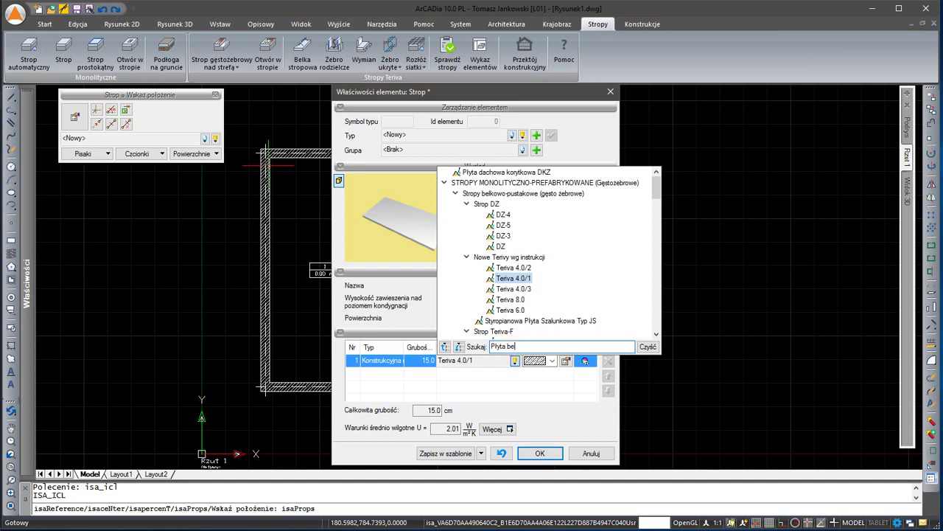
text(to)
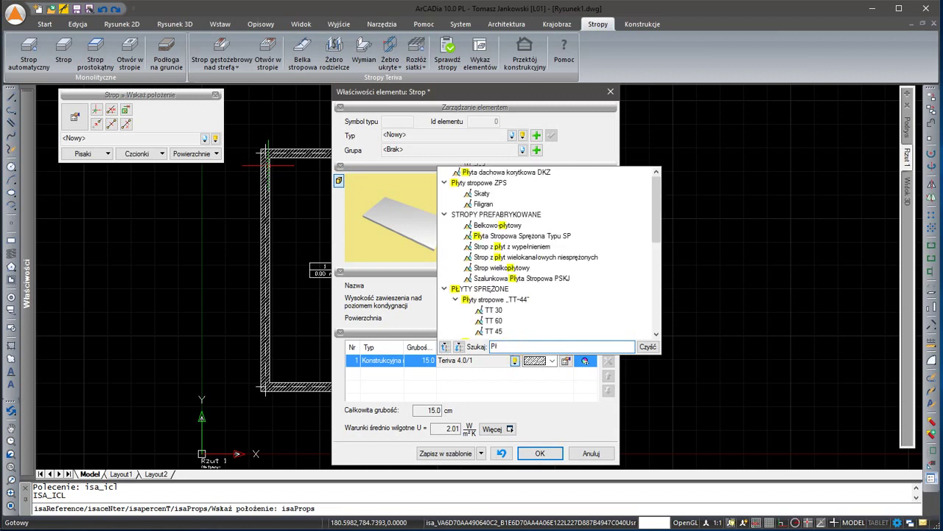
click(510, 348)
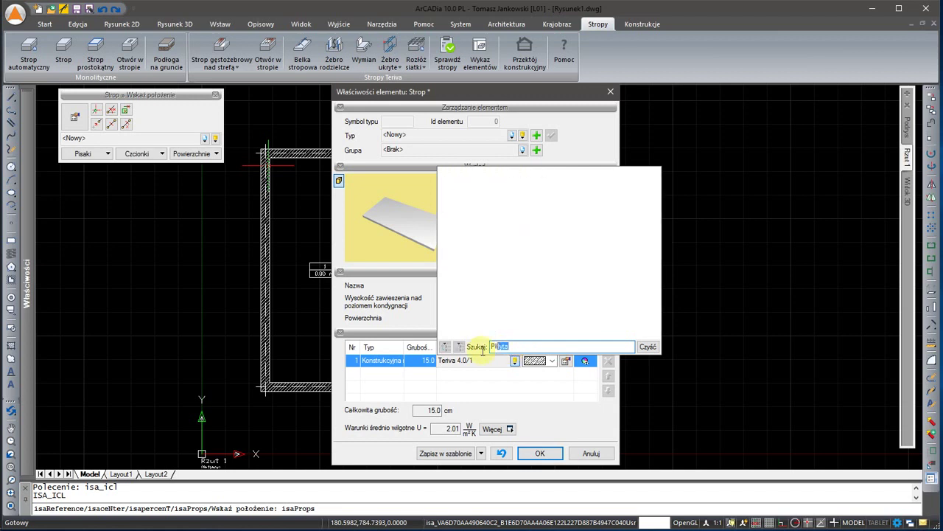
drag(483, 350, 413, 353)
text(p)
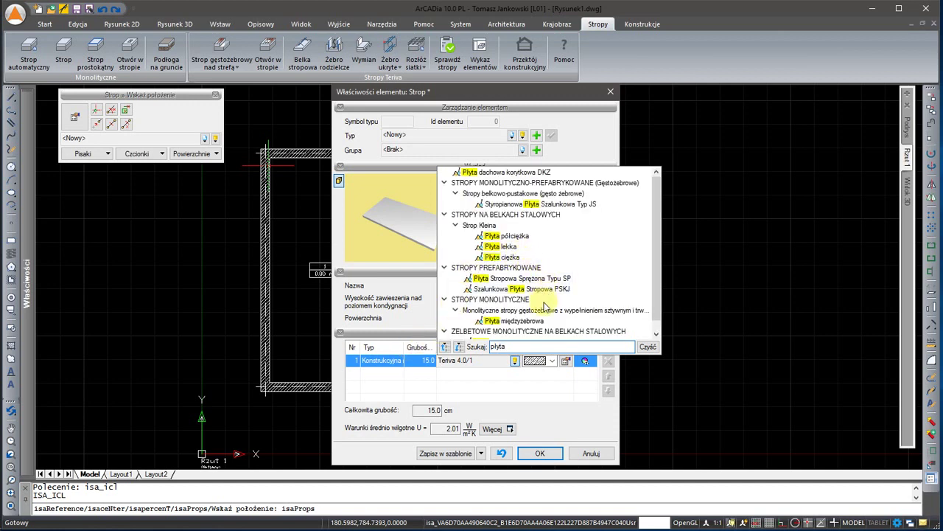
scroll(532, 323, down, 1)
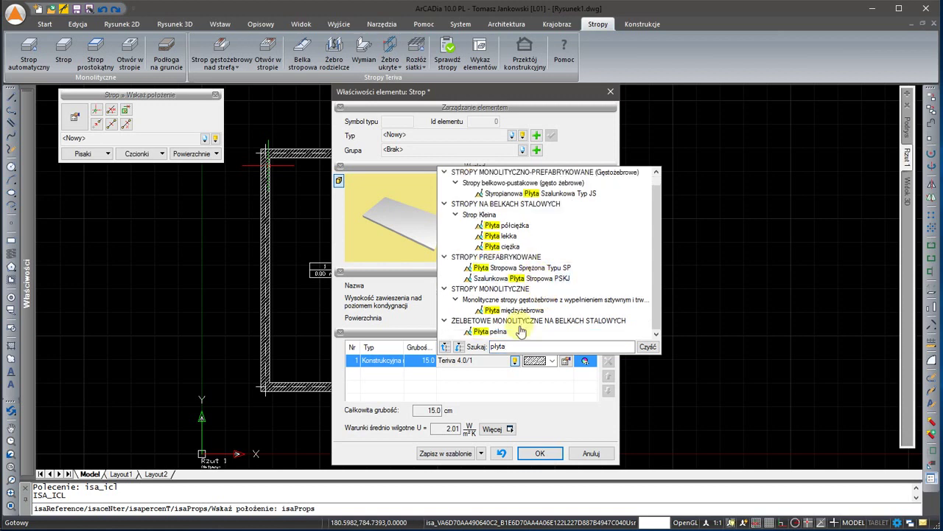
click(494, 332)
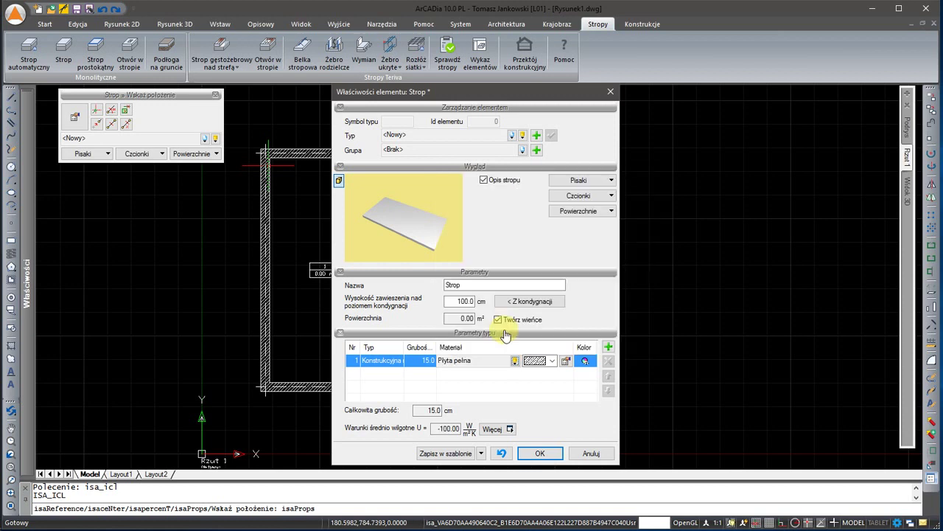
click(538, 453)
Place a slab corner at room 1's inner wall corner, then end the slab command.
scroll(272, 159, up, 4)
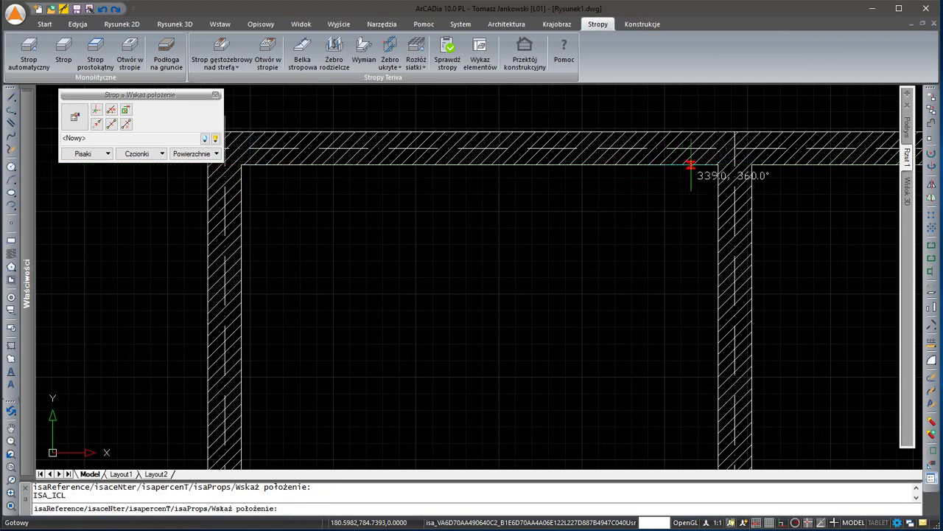
click(719, 165)
scroll(647, 192, down, 4)
scroll(648, 412, up, 4)
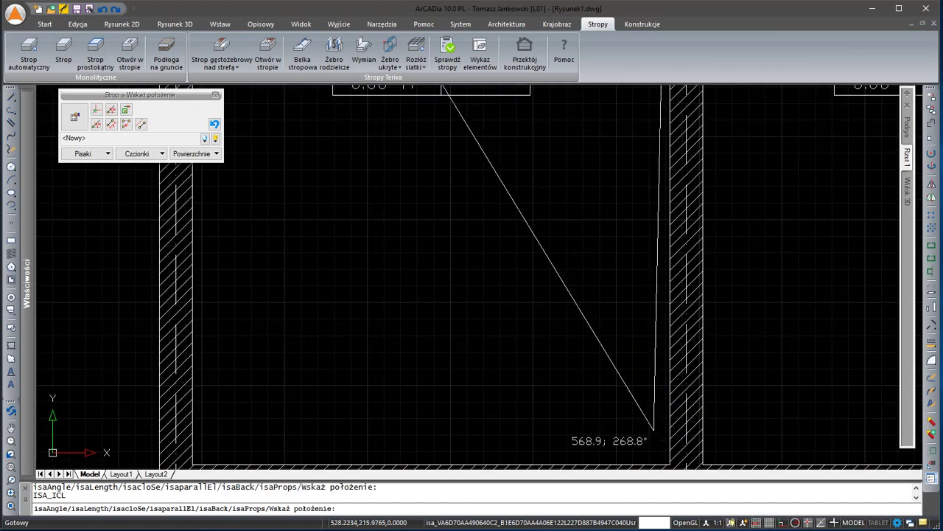
scroll(563, 357, down, 1)
scroll(564, 357, up, 2)
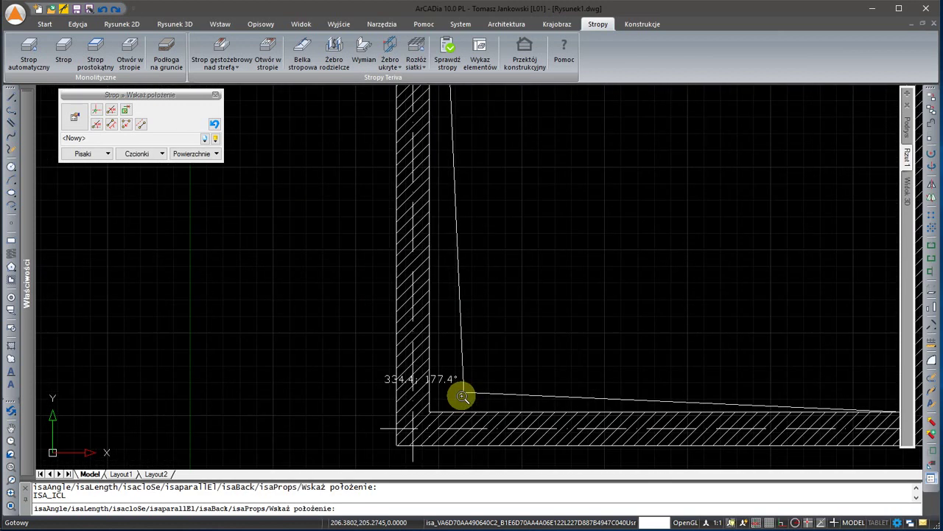
click(413, 427)
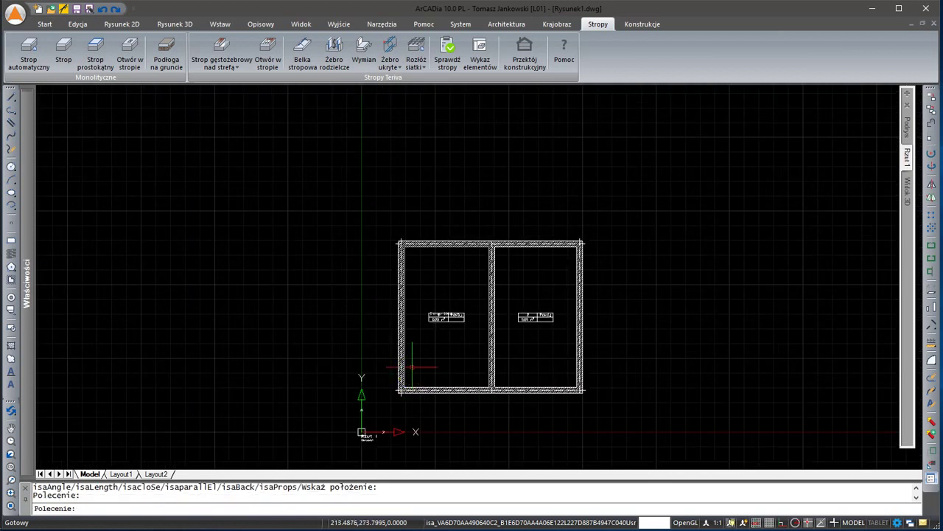
Draw section line A-A across both rooms and place the Przekrój A-A view right of the plan.
click(464, 21)
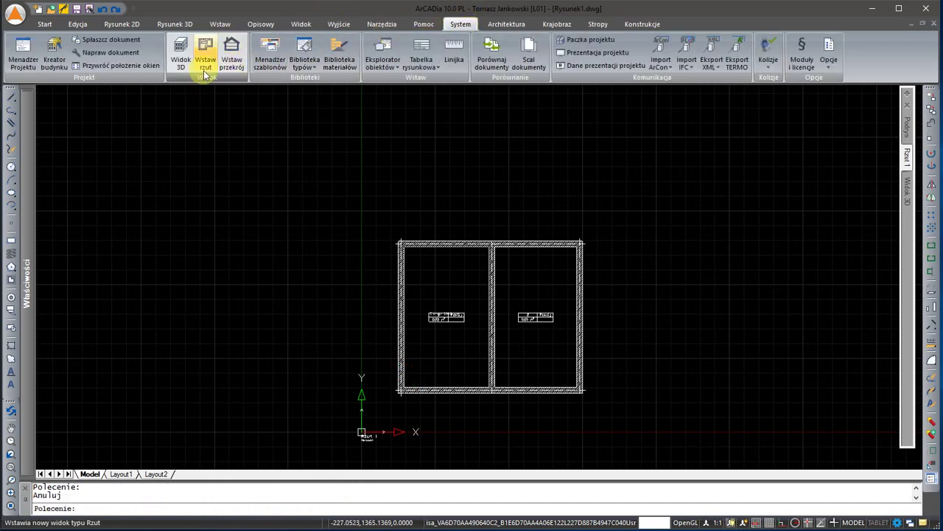
click(228, 58)
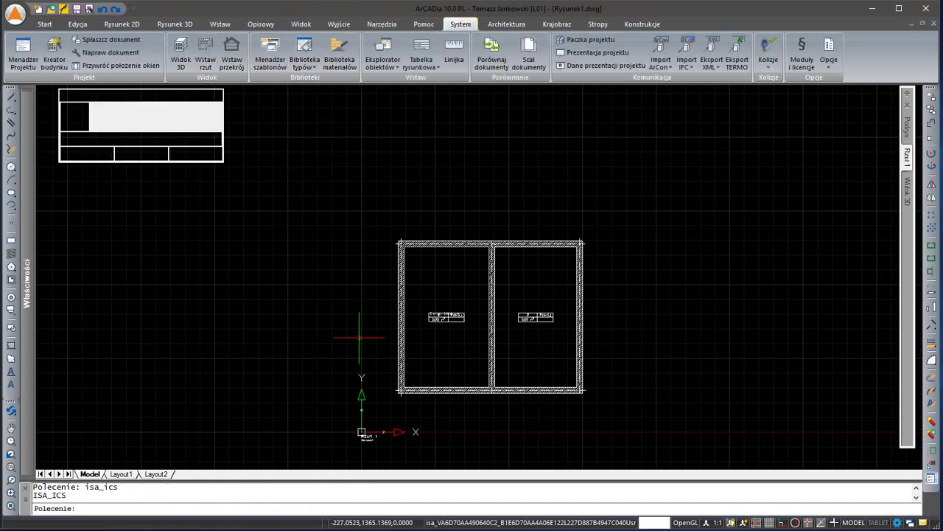
click(368, 313)
click(625, 302)
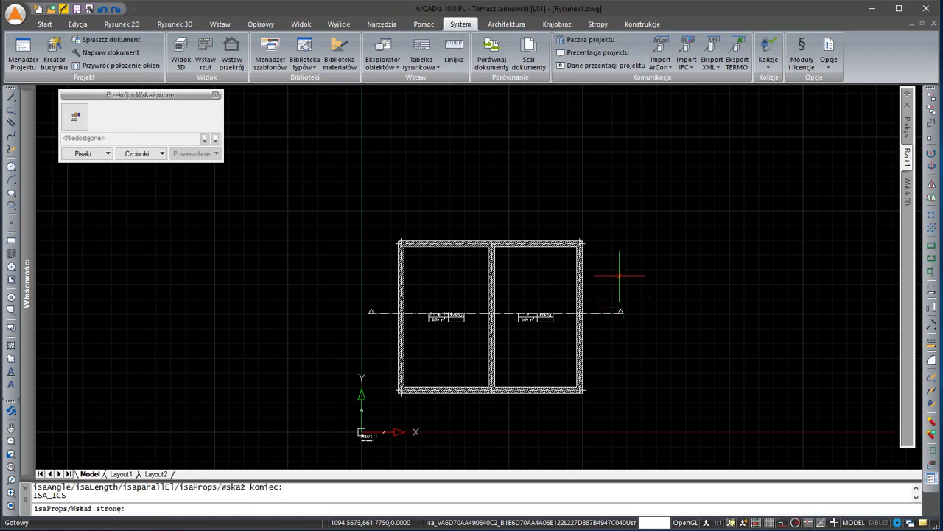
click(617, 273)
click(722, 309)
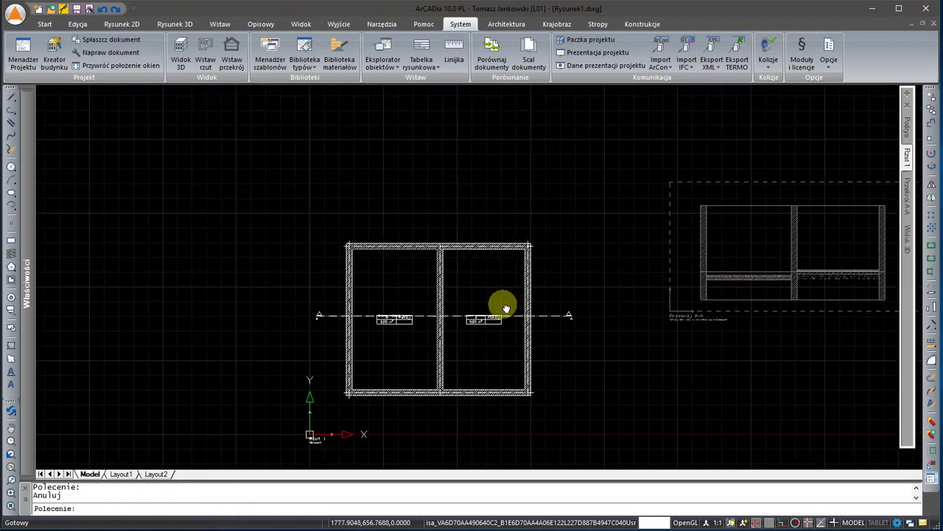
scroll(589, 310, up, 3)
scroll(548, 286, up, 3)
scroll(568, 248, down, 3)
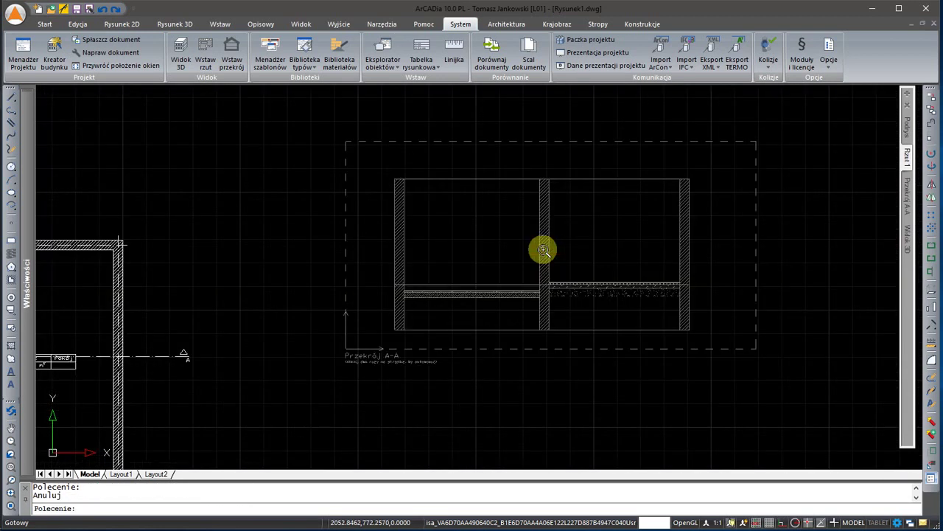
scroll(516, 258, down, 3)
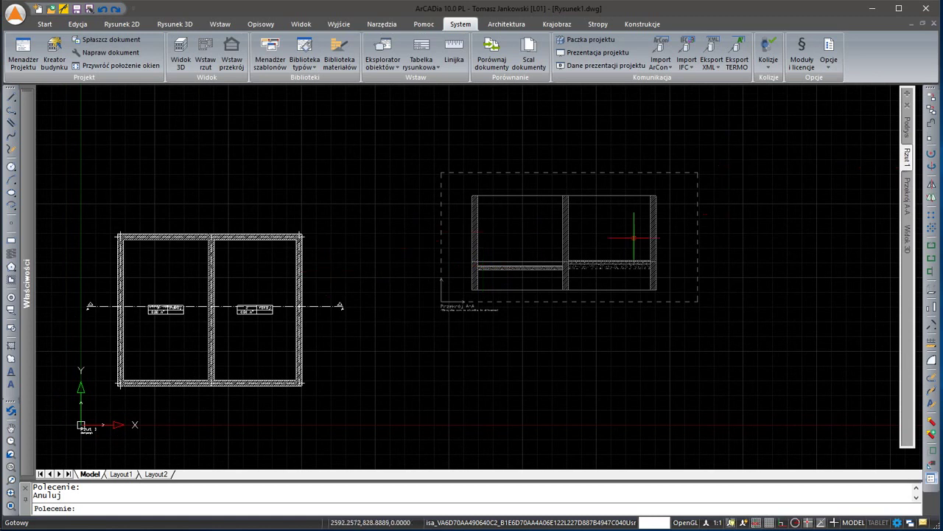
click(907, 155)
Switch the active level and make level 0's walls visible in Menadżer projektu.
double_click(774, 133)
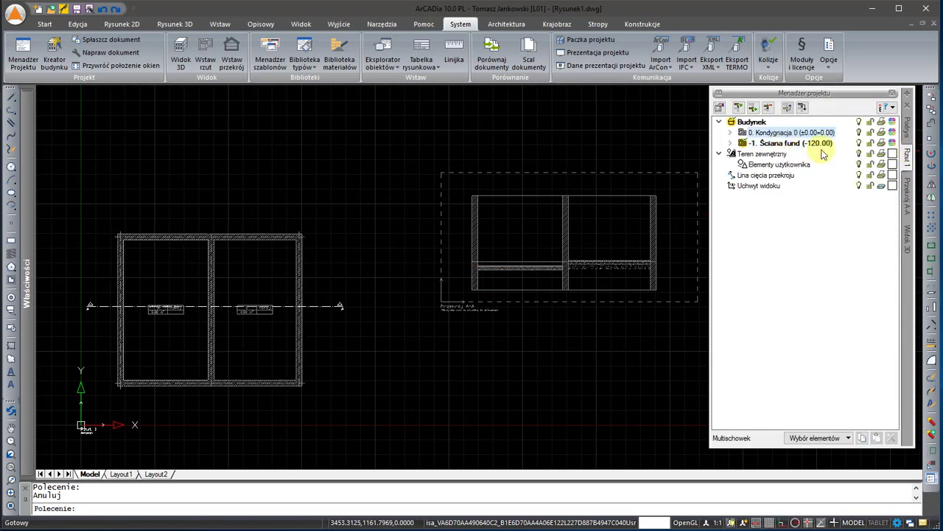
double_click(786, 142)
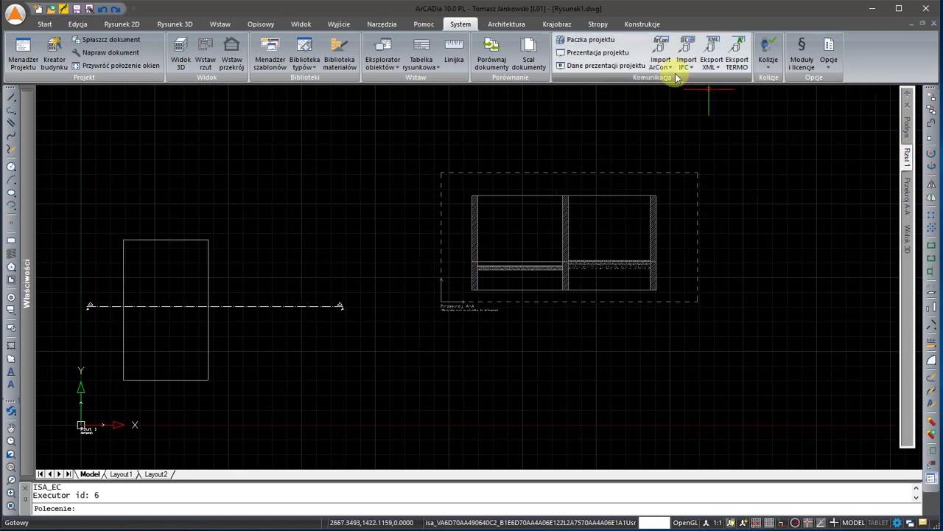
click(507, 24)
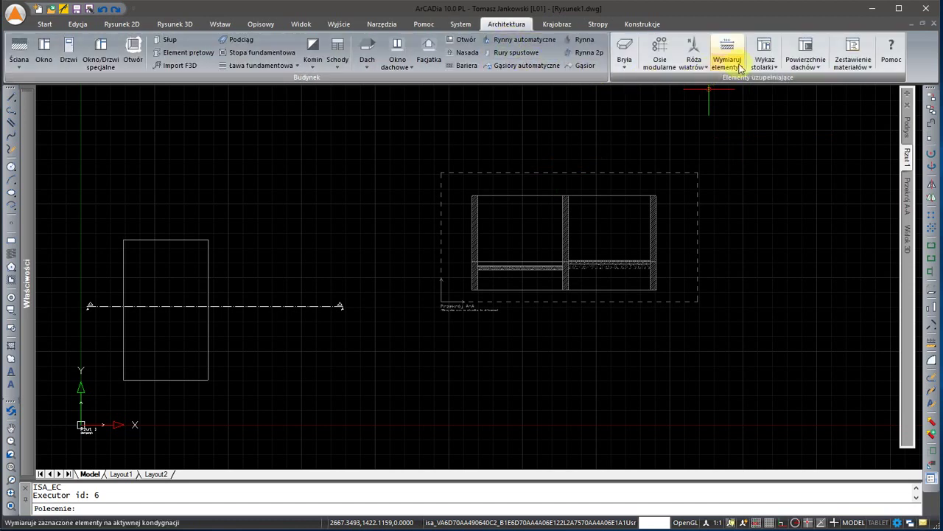
click(737, 67)
click(753, 239)
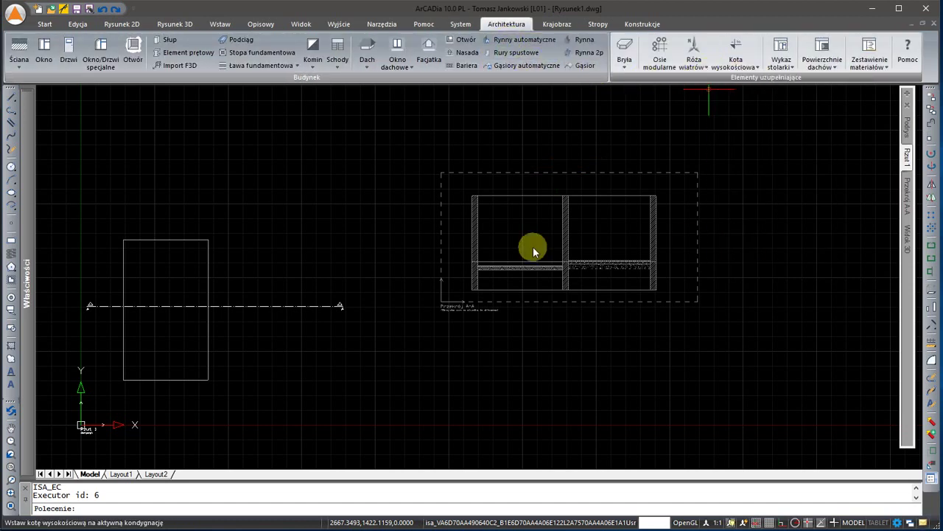
middle_drag(84, 288, 338, 260)
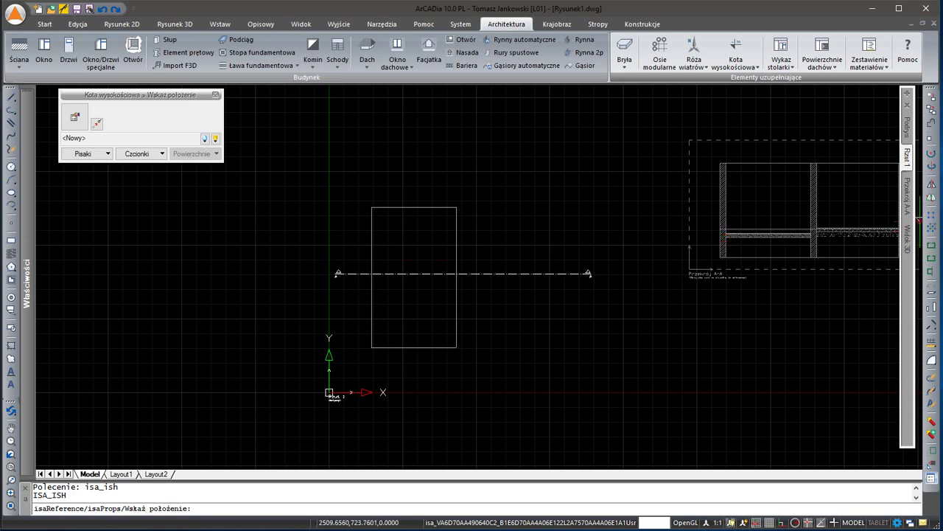
key(Escape)
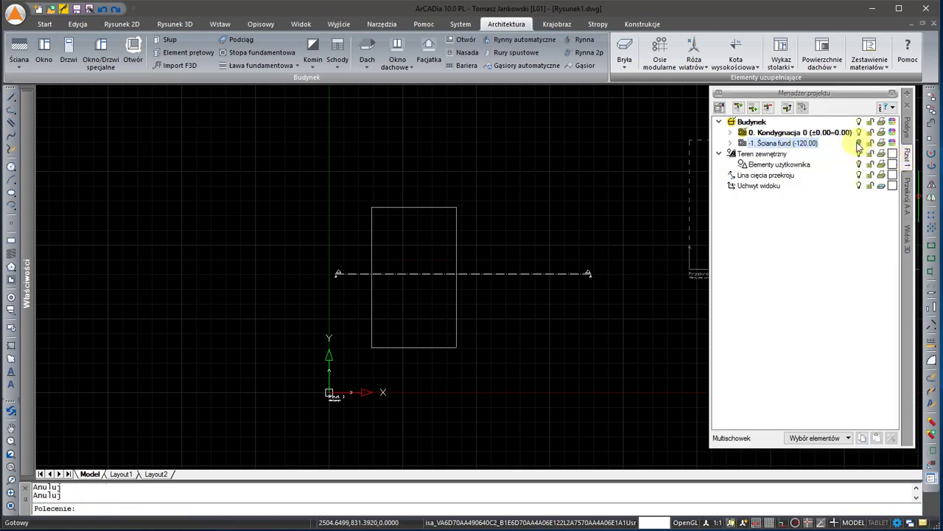
click(729, 131)
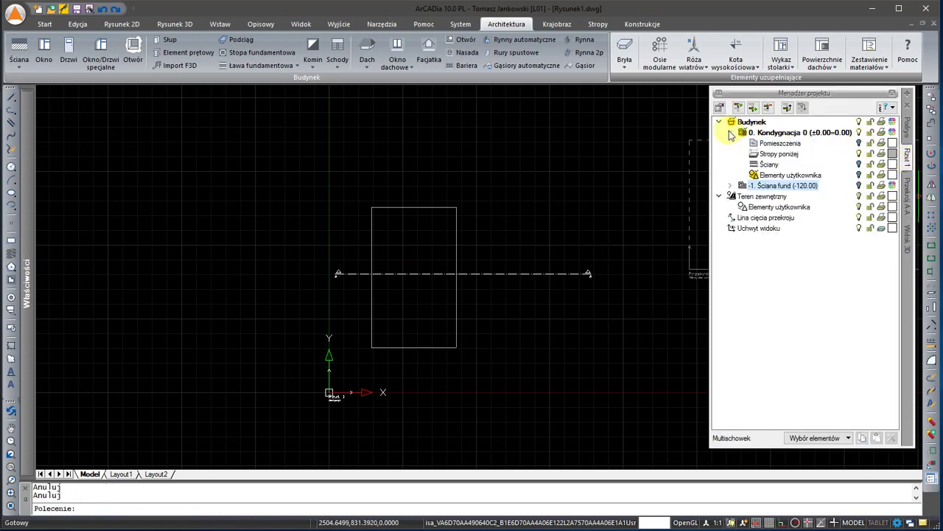
click(859, 164)
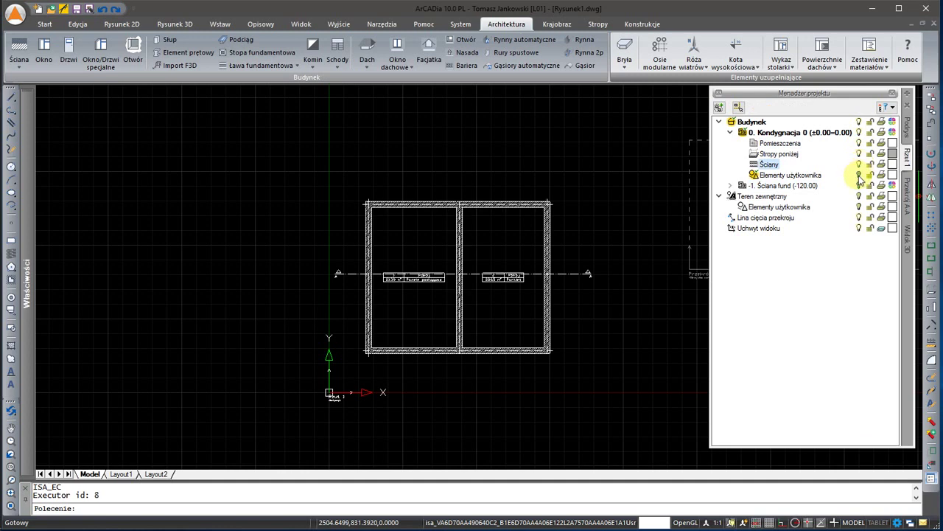
scroll(446, 276, up, 4)
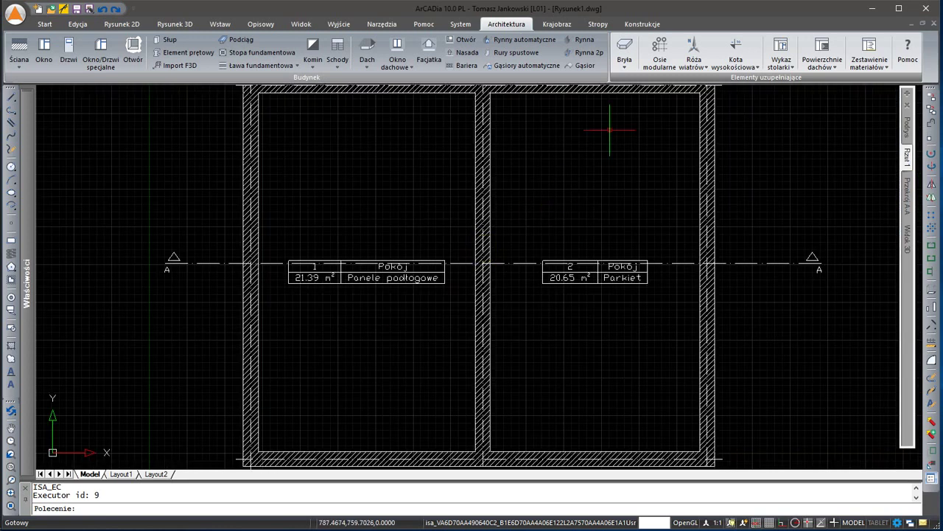
Place Kota wysokościowa marks: +0.07 in the right room, -0.16 in the left room.
click(734, 50)
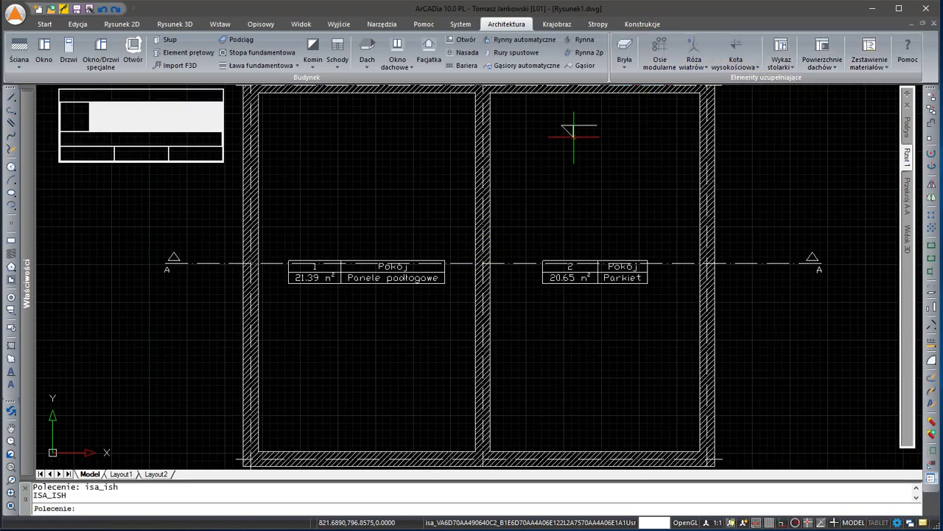
click(579, 176)
click(734, 50)
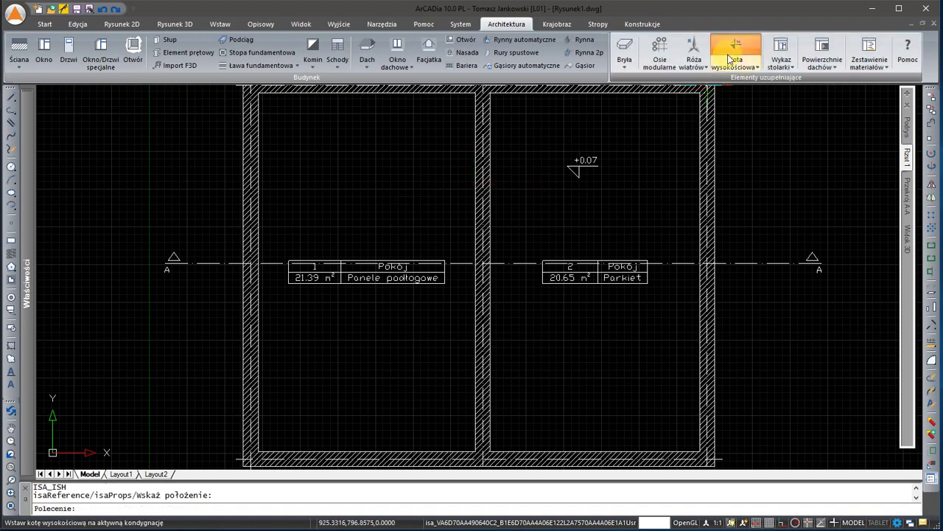
click(360, 194)
key(Escape)
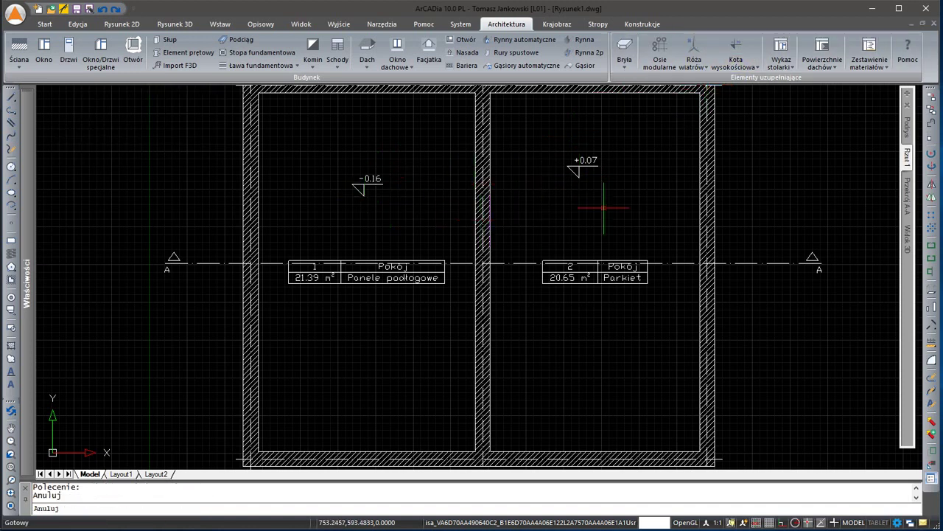
middle_drag(600, 207, 306, 221)
scroll(305, 221, down, 2)
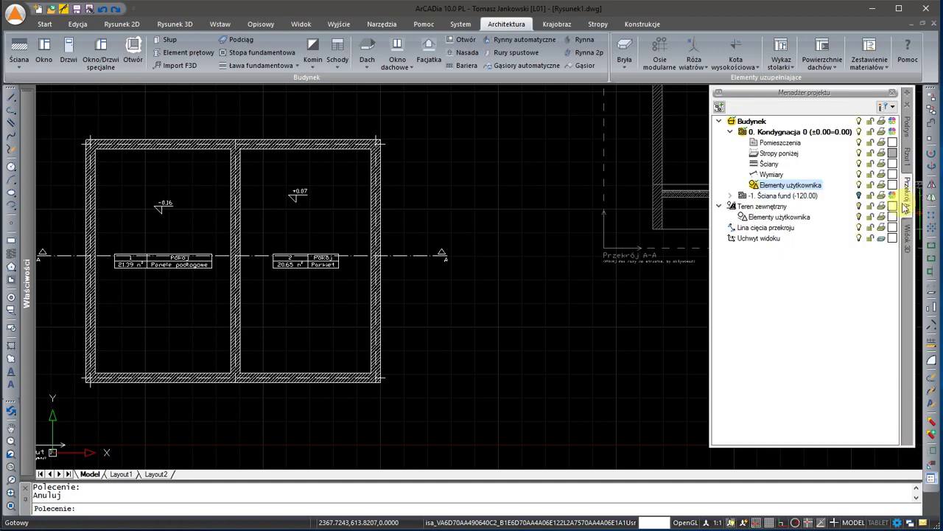
Switch to the Przekrój A-A tab and bring the section drawing into view.
click(907, 195)
middle_drag(465, 228, 670, 237)
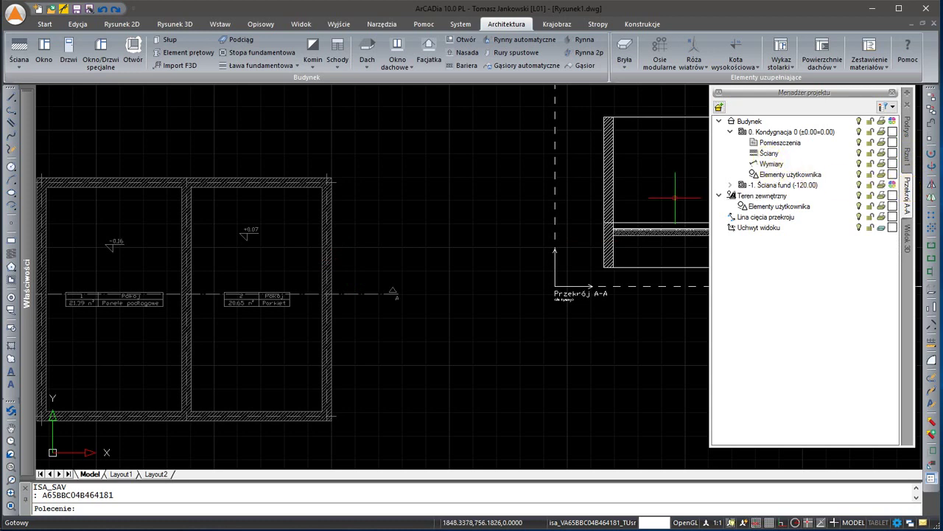
middle_drag(675, 198, 597, 196)
Move the left room's slab straight down with ORTHO so it sits below the right slab.
key(Escape)
text(m)
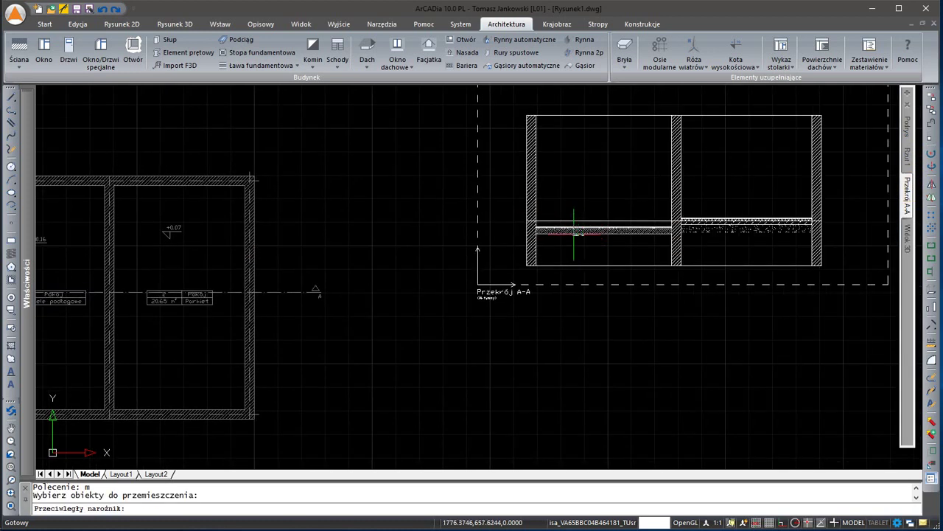
click(571, 232)
key(Return)
click(566, 241)
key(F8)
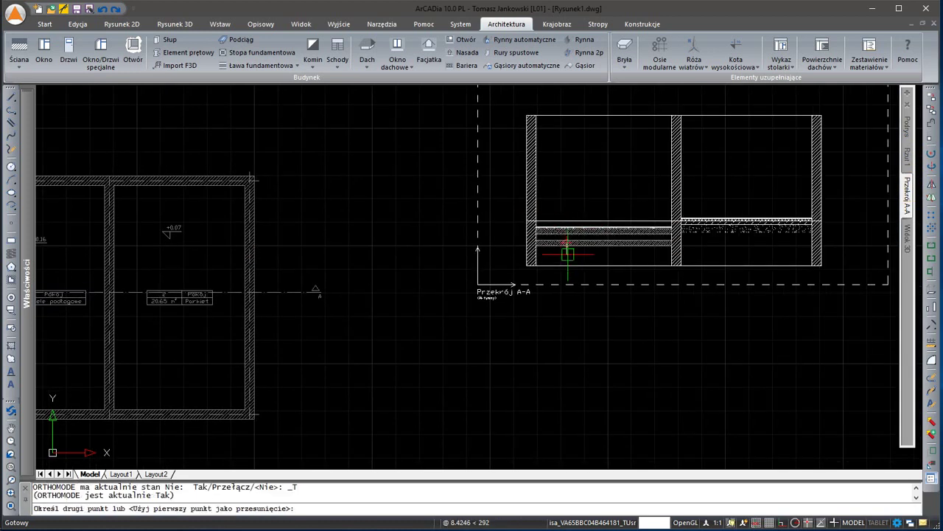
click(567, 255)
scroll(574, 263, up, 1)
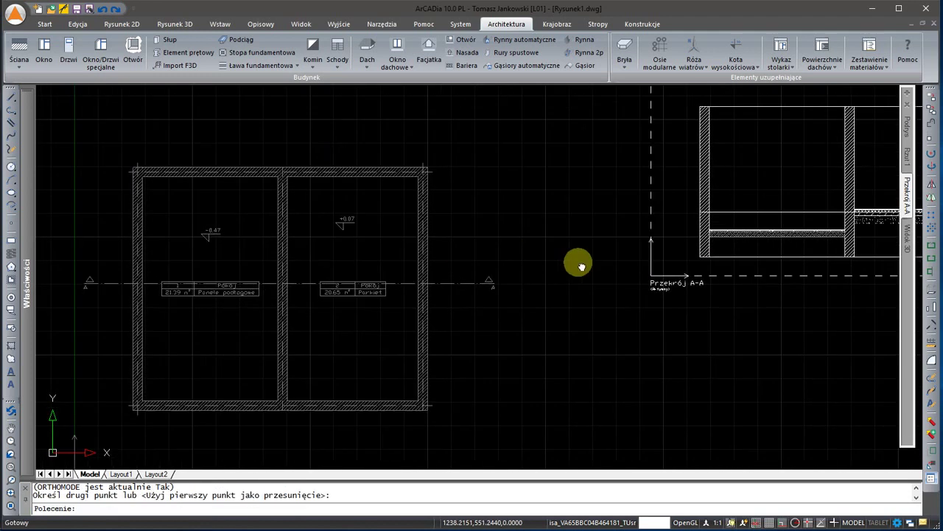
scroll(575, 264, up, 1)
scroll(823, 221, up, 1)
middle_drag(823, 221, 565, 253)
scroll(609, 261, up, 3)
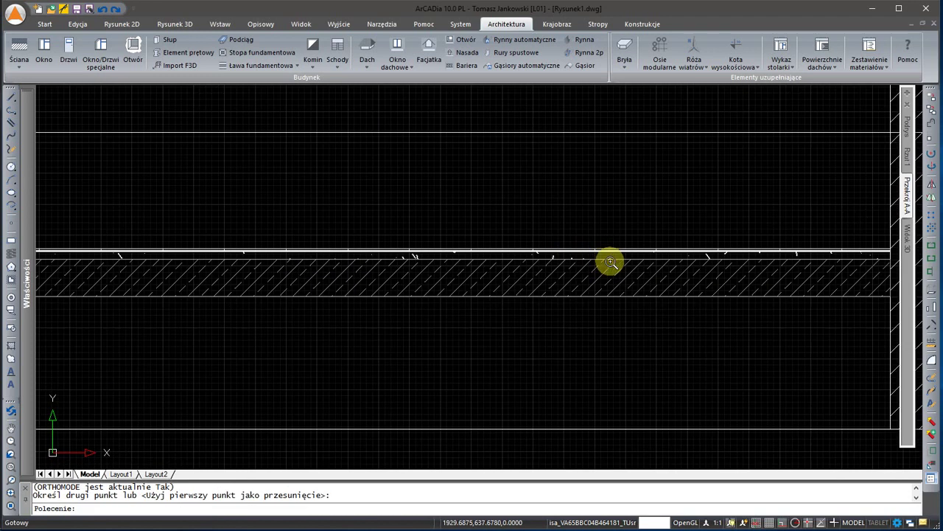
scroll(596, 244, down, 1)
scroll(627, 244, down, 3)
scroll(548, 255, down, 2)
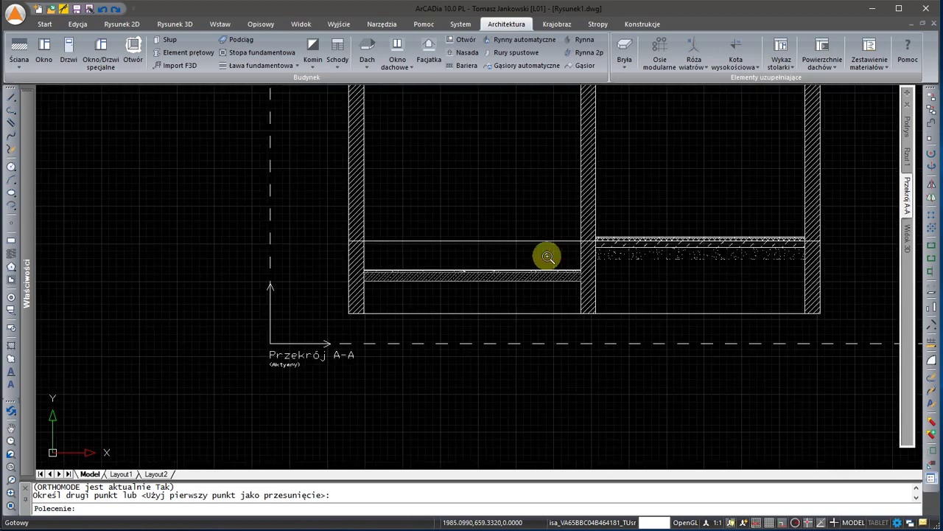
scroll(541, 306, down, 2)
scroll(541, 305, down, 1)
key(Escape)
Open the material library editor on the floor-slab (Stropy) materials library.
click(460, 24)
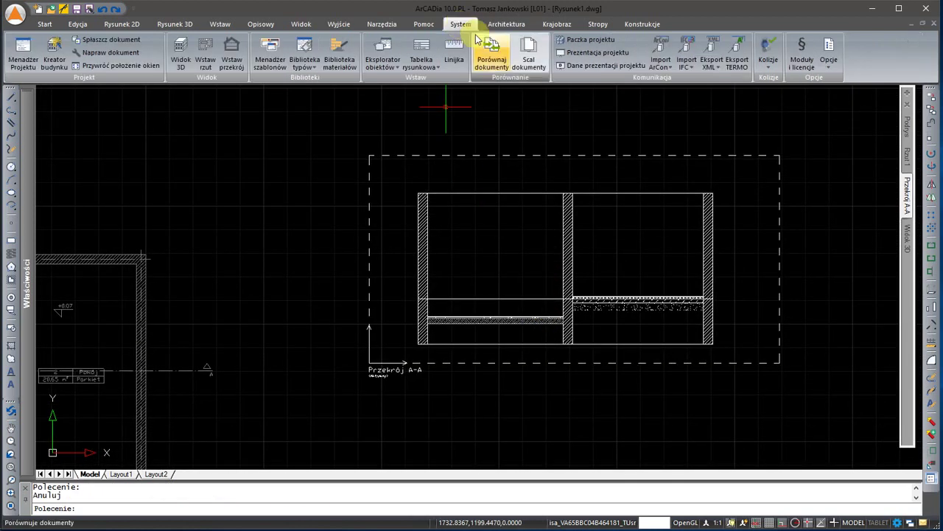
click(330, 67)
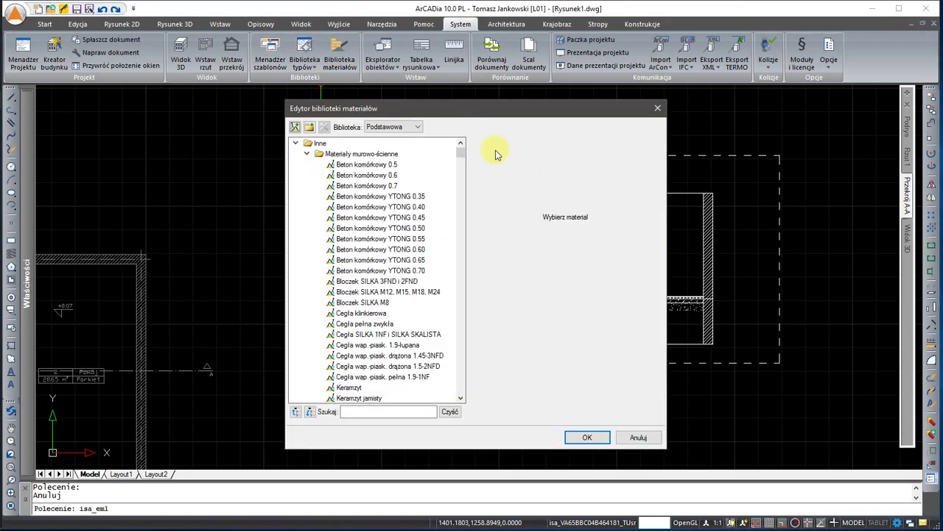
click(391, 126)
click(395, 145)
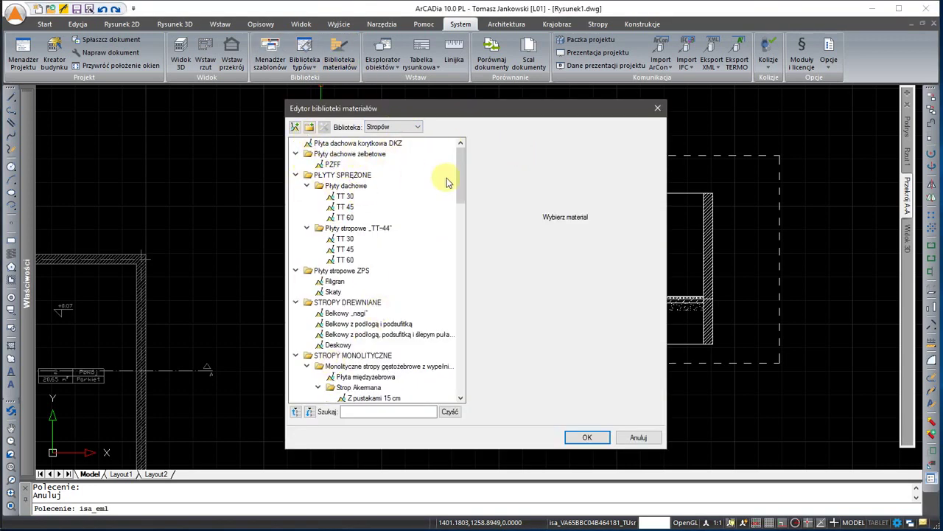
Create the Własne folder, then search the tree and select it.
click(310, 127)
text(Własne)
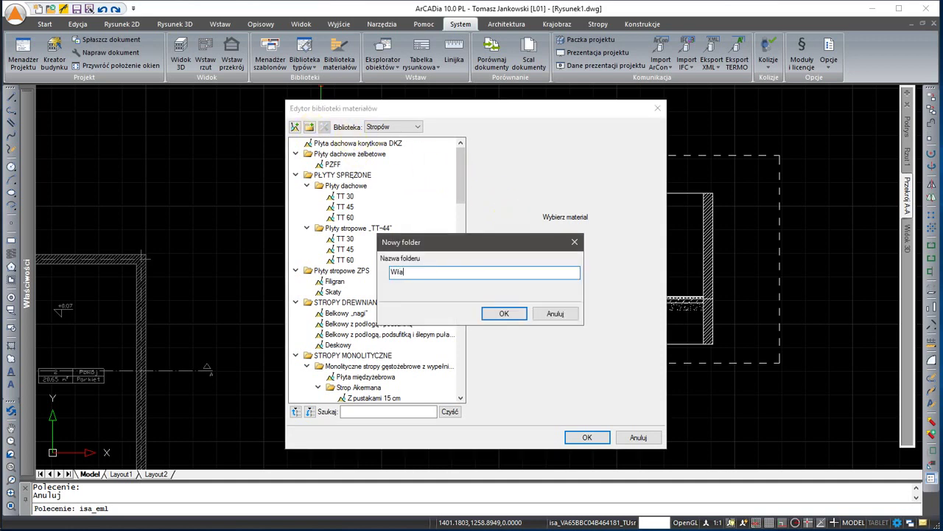
click(504, 313)
scroll(367, 273, down, 3)
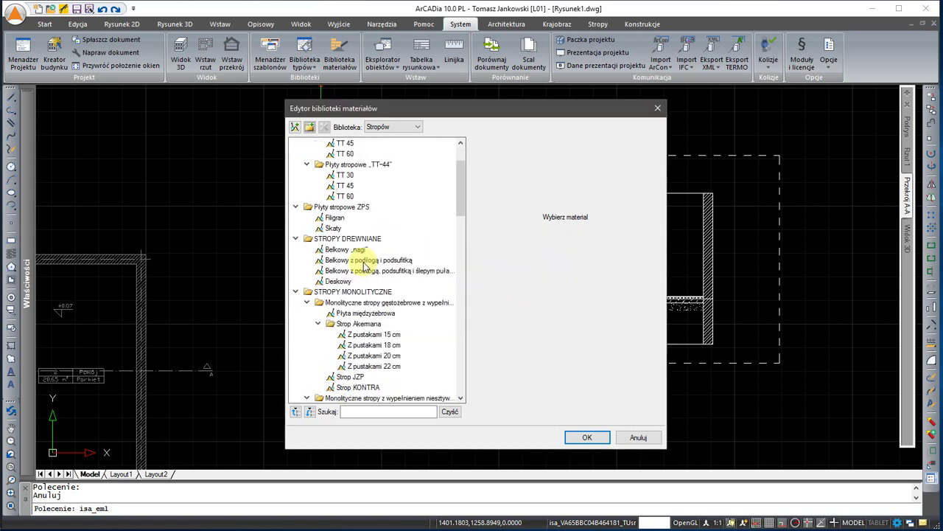
scroll(364, 270, down, 2)
scroll(362, 266, down, 6)
scroll(361, 264, up, 5)
scroll(361, 264, up, 4)
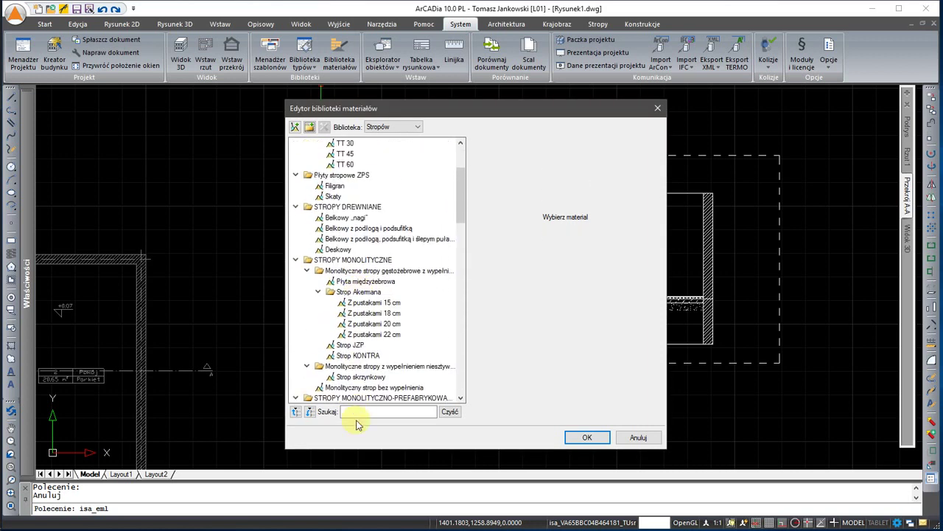
click(355, 412)
scroll(359, 315, up, 3)
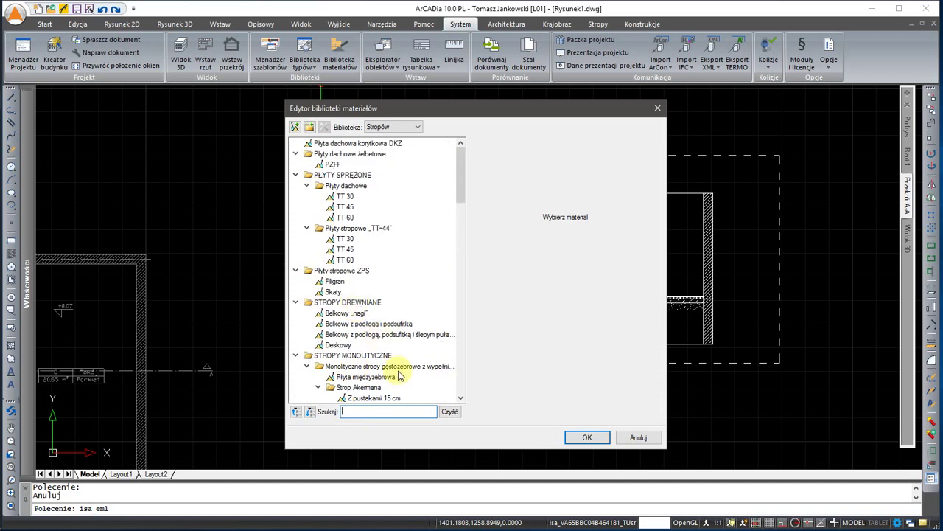
text(Wła)
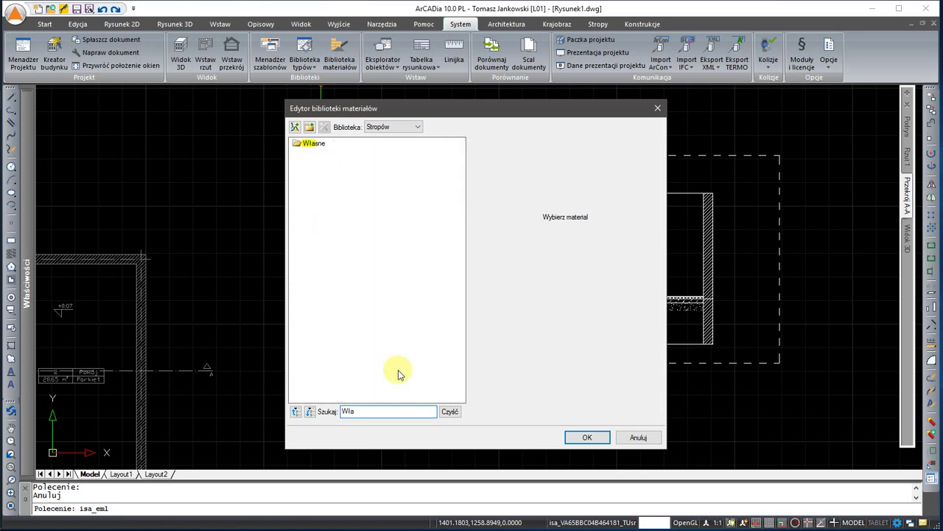
click(311, 147)
Name the new material 'Podkład betonowy', give it a diagonal hatch and save it in Własne.
click(297, 131)
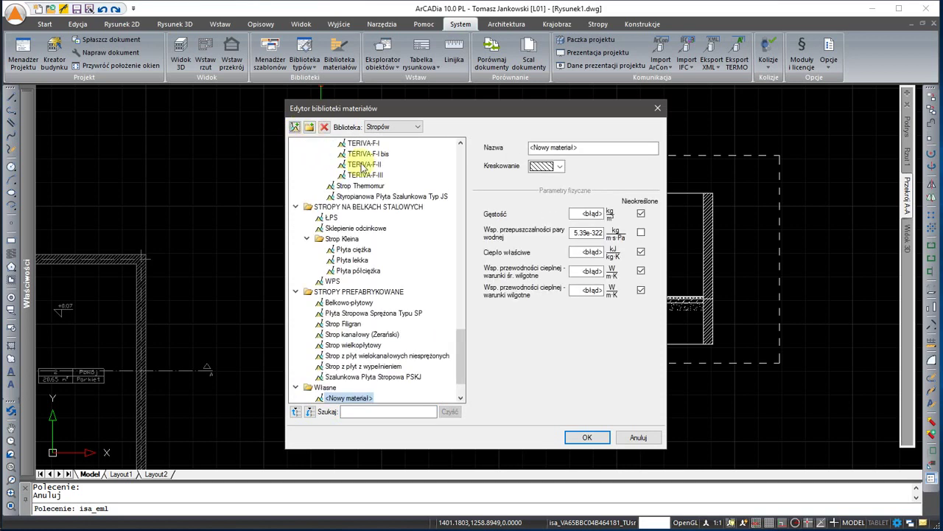
drag(587, 151, 478, 155)
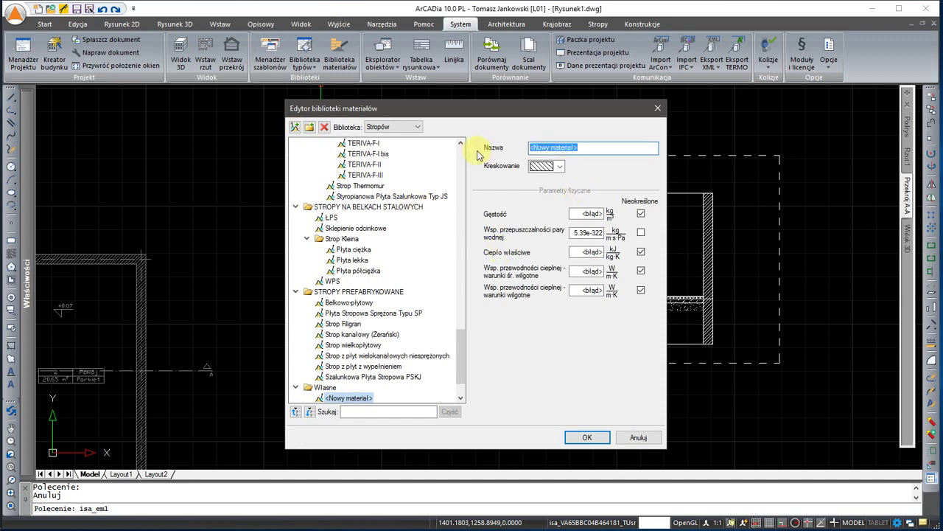
text(Podkład betonowy)
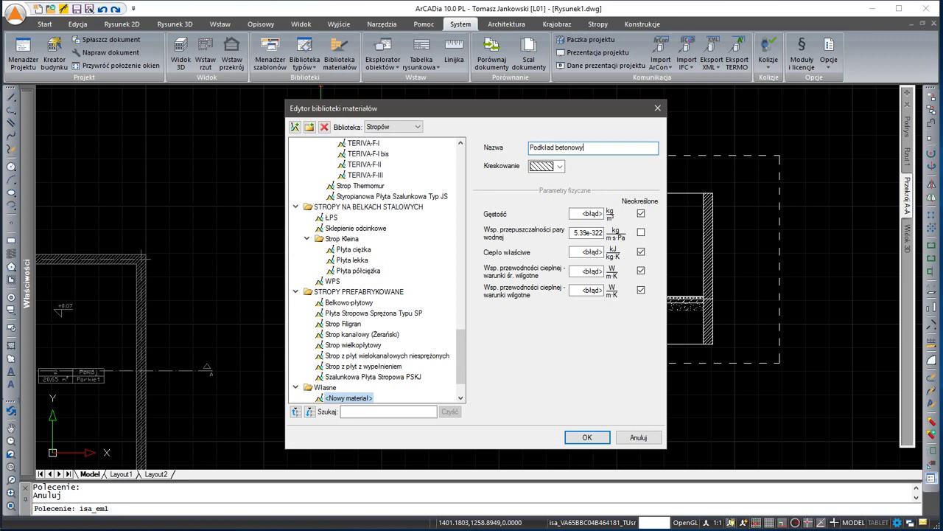
click(478, 155)
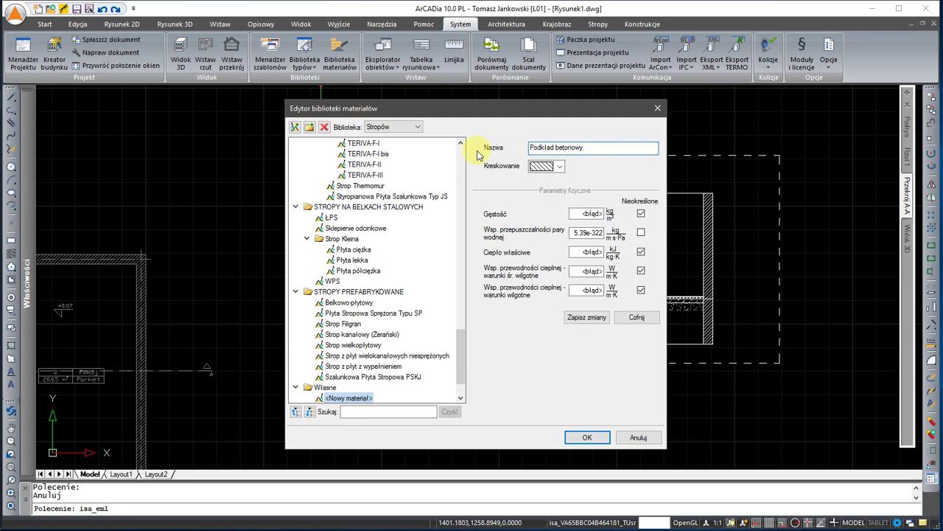
click(562, 166)
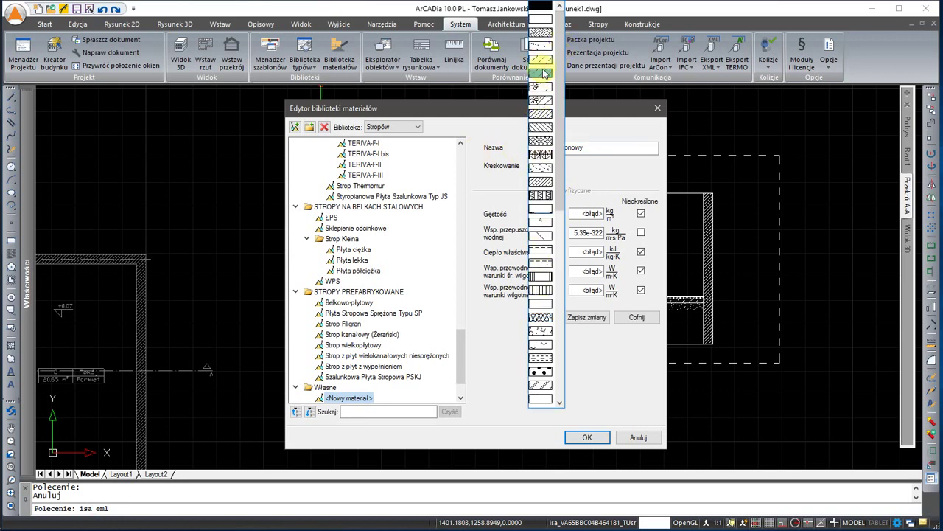
click(541, 100)
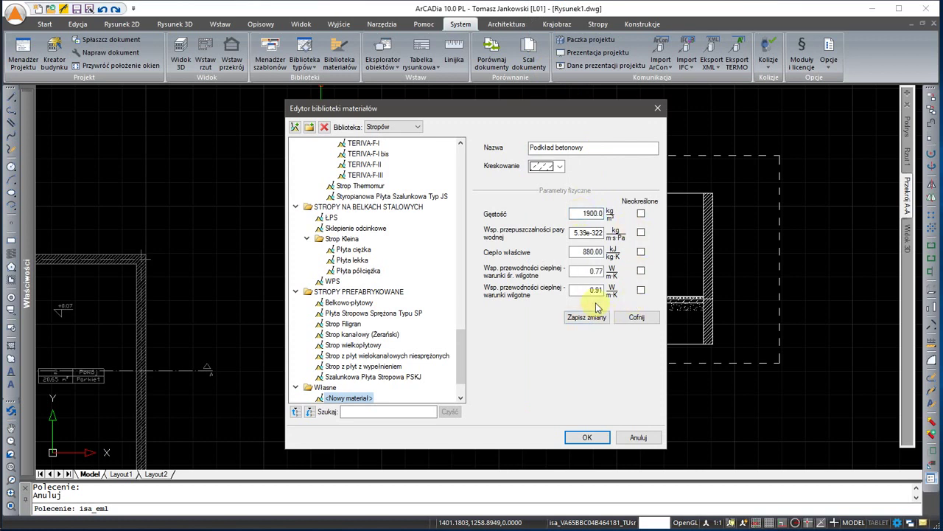
click(597, 316)
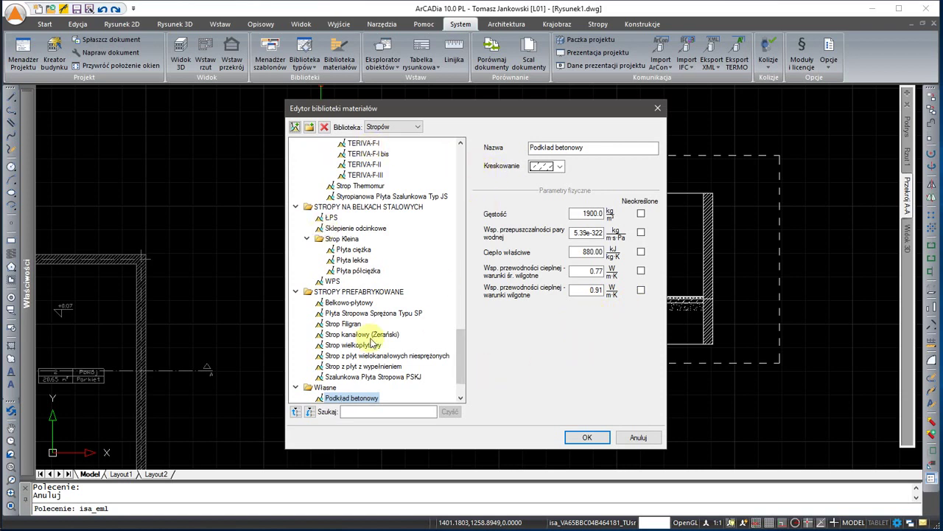
scroll(331, 361, down, 2)
click(325, 345)
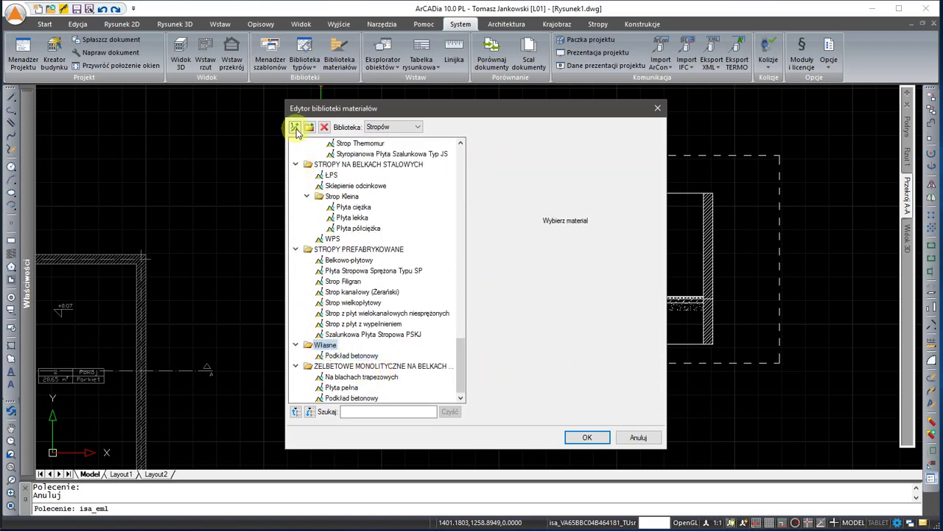
Add a 'Podkład z piachu' material with a dotted hatch and save it.
click(295, 128)
text(Podkład z piachu)
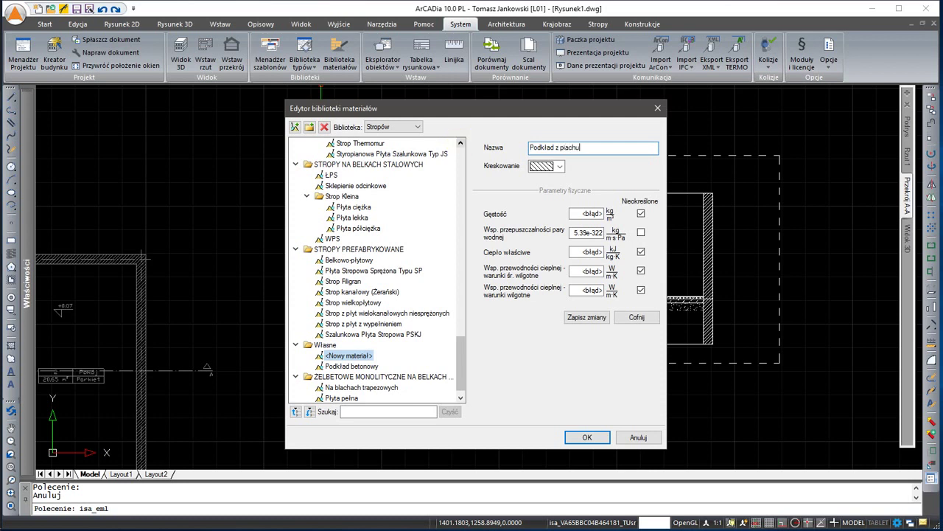
click(560, 166)
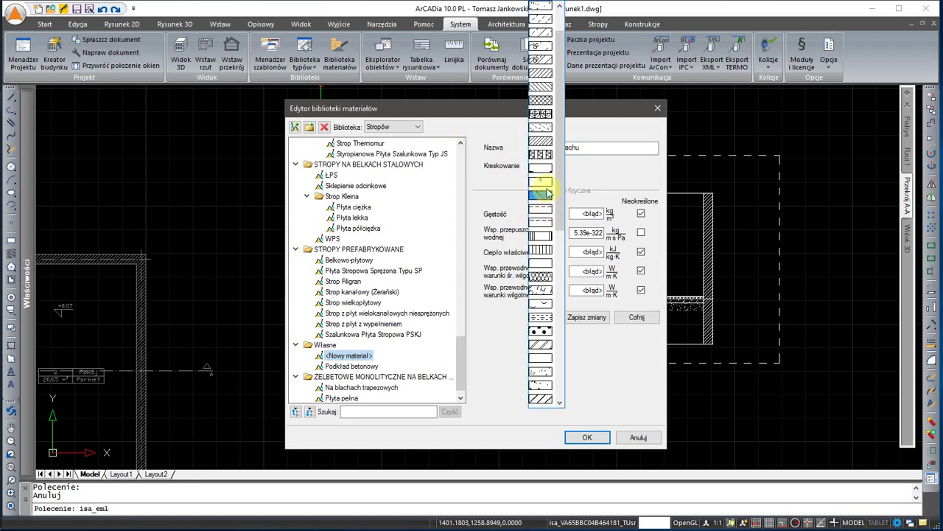
click(551, 133)
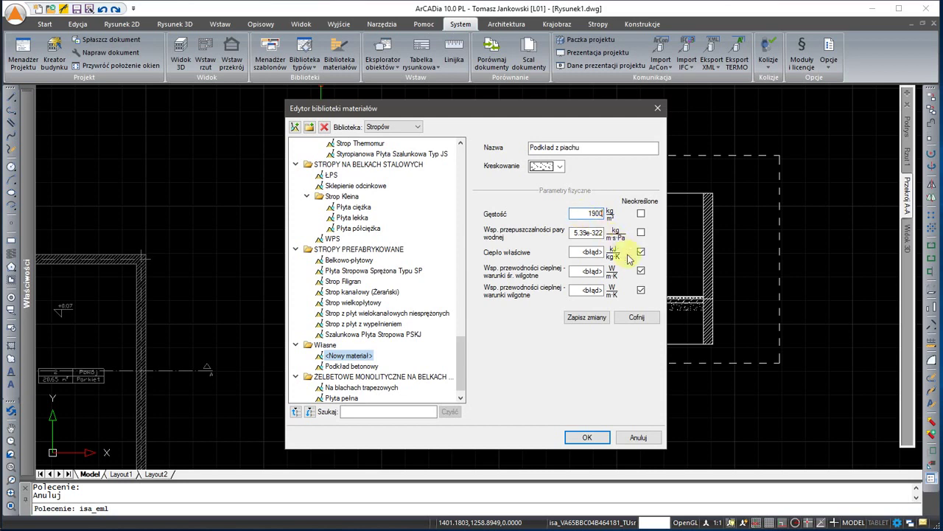
click(587, 317)
Make the left slab's first layer 15 cm of Podkład betonowy.
click(587, 437)
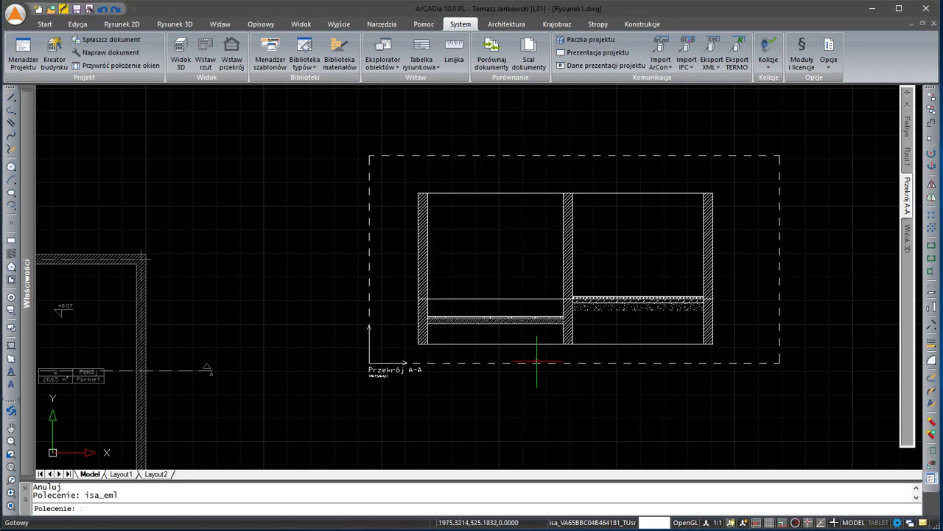
scroll(507, 332, up, 3)
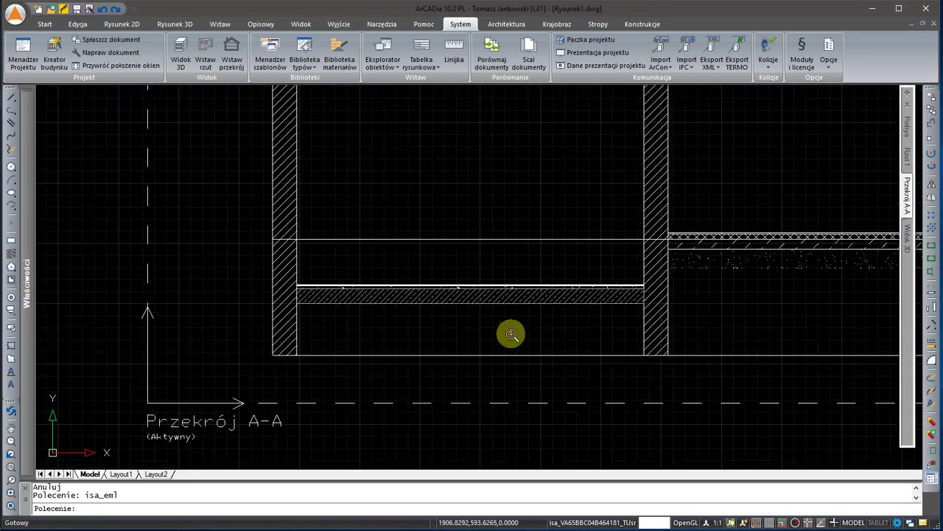
double_click(499, 289)
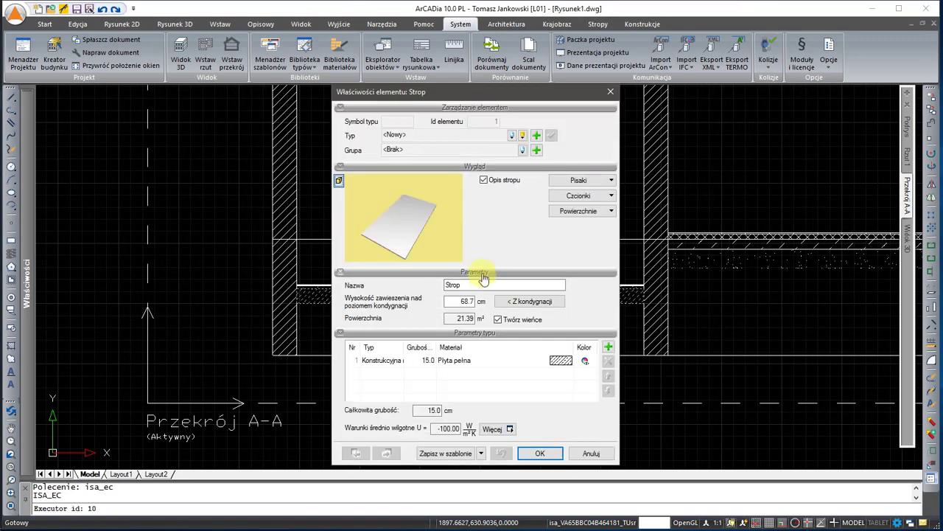
click(455, 364)
click(515, 361)
text(Podkład)
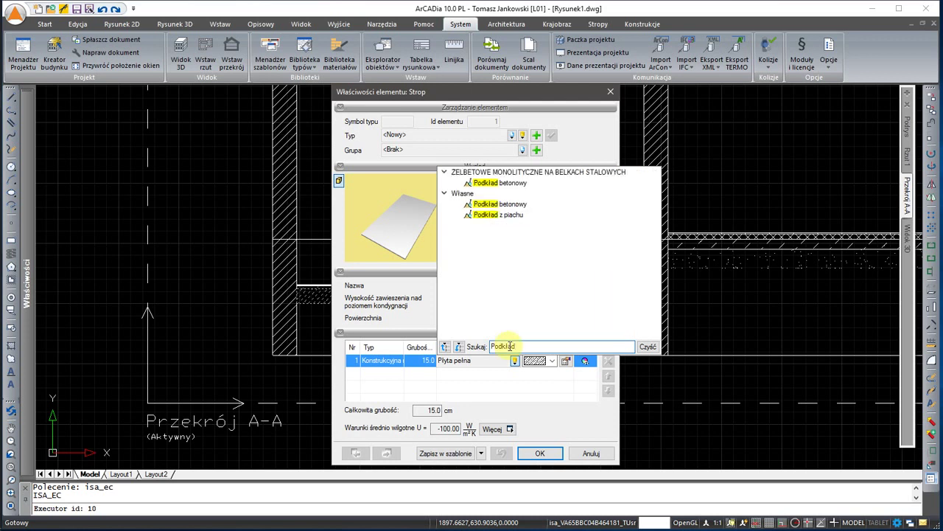
click(516, 217)
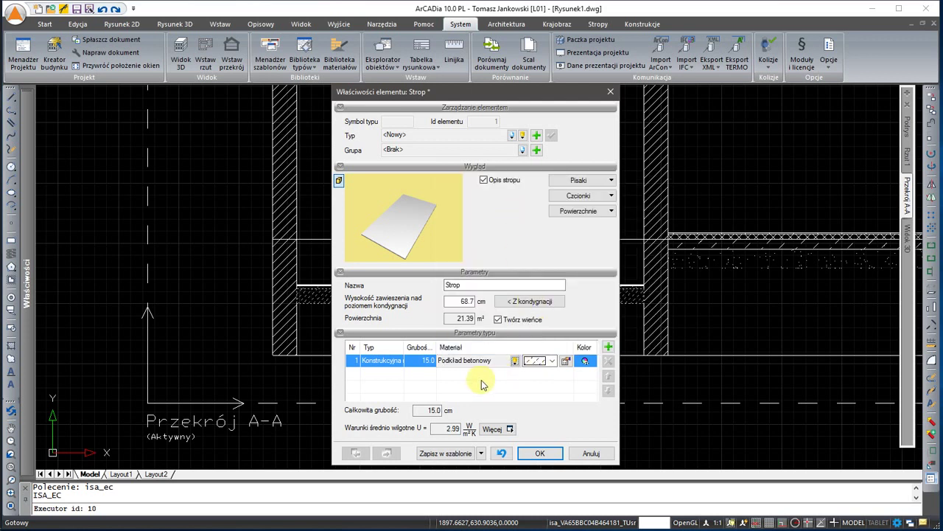
click(422, 366)
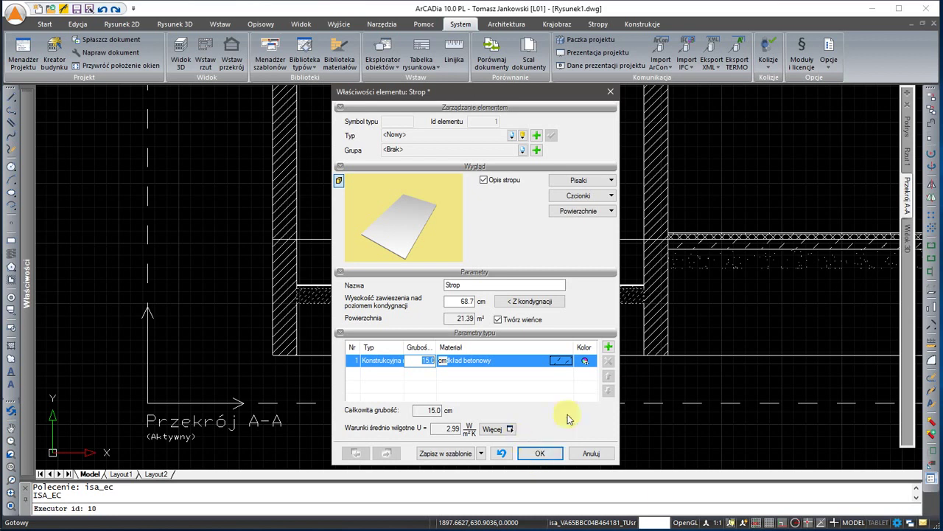
Add a 12 cm cement-lime plaster second layer, making the slab 27 cm total.
click(609, 349)
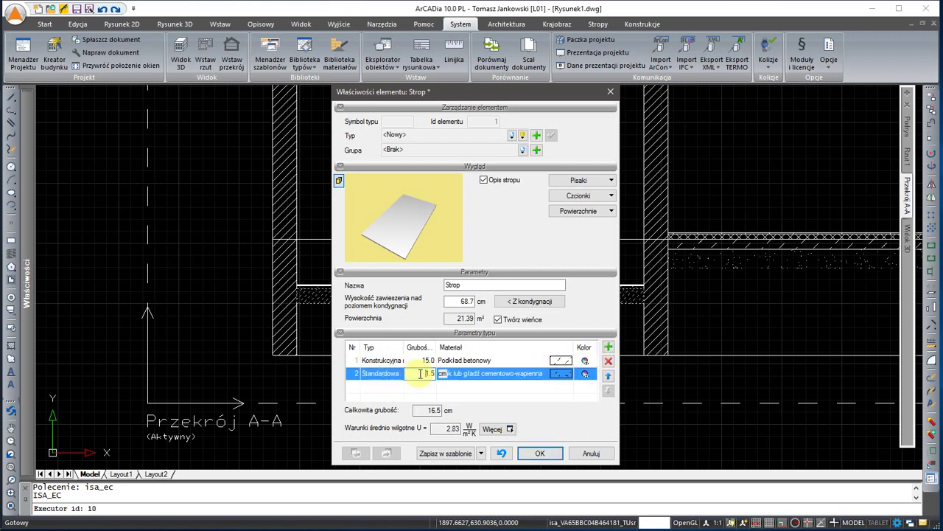
text(12)
click(479, 373)
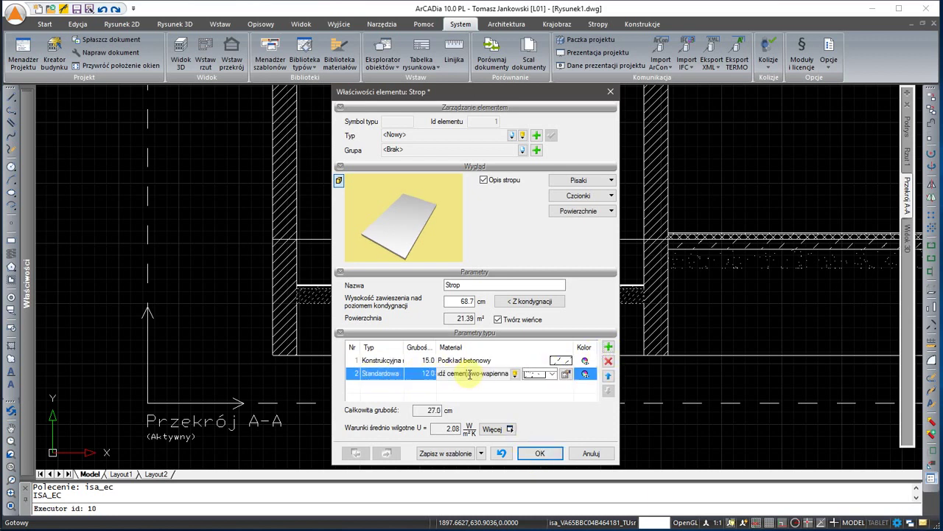
click(514, 373)
scroll(516, 345, down, 2)
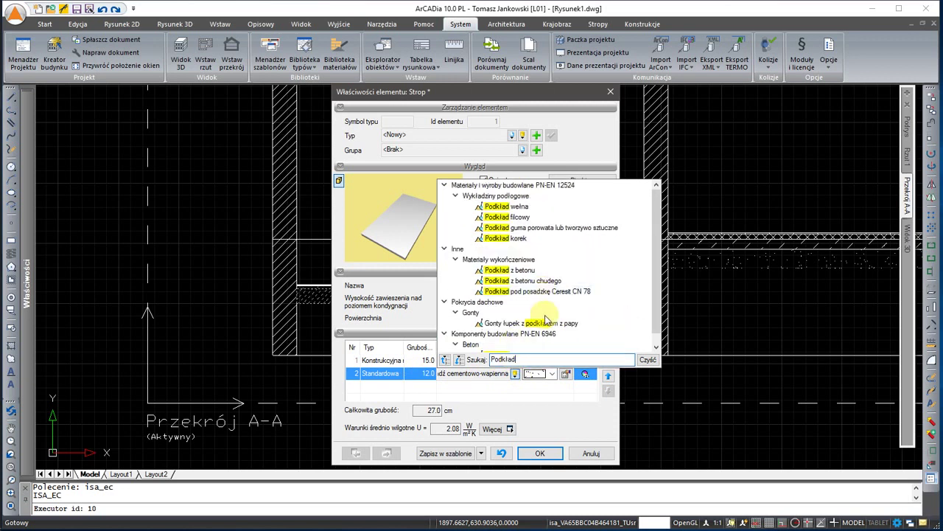
scroll(551, 324, down, 1)
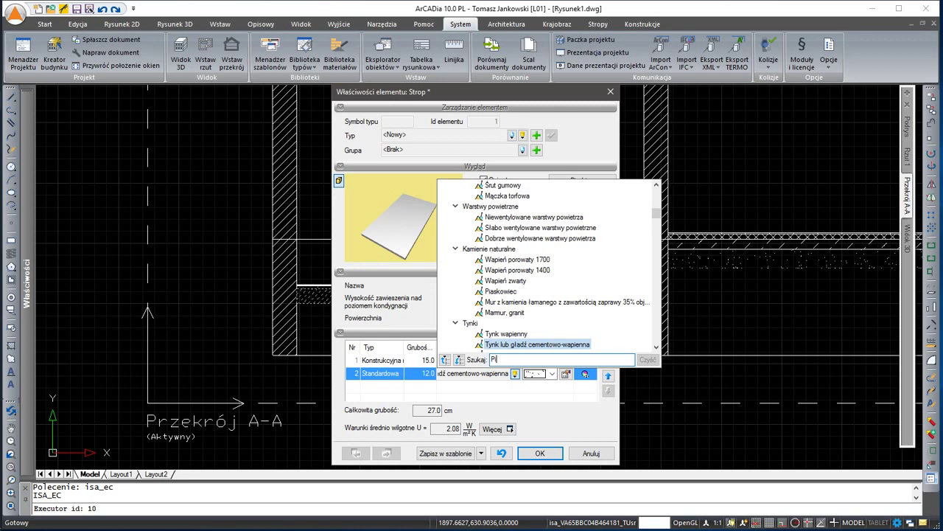
key(Escape)
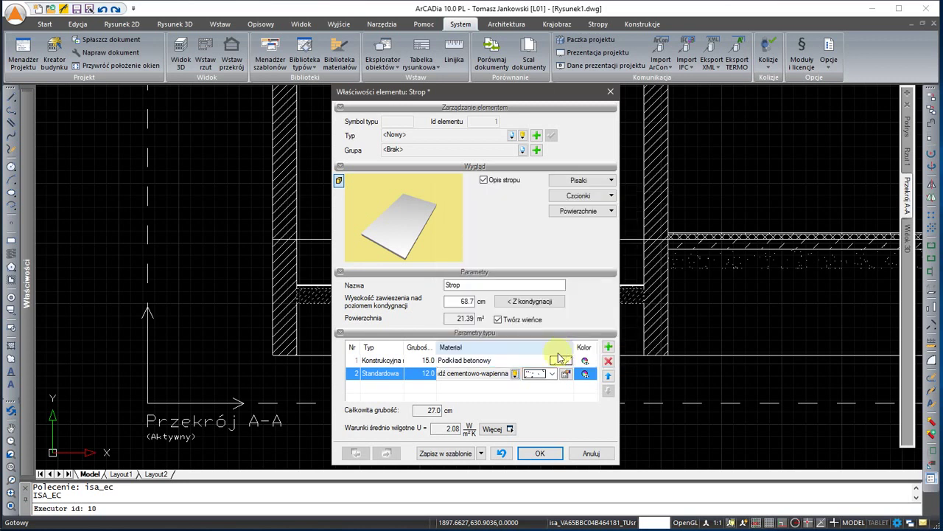
key(Escape)
Open the material library editor and search for the Własne folder.
click(354, 66)
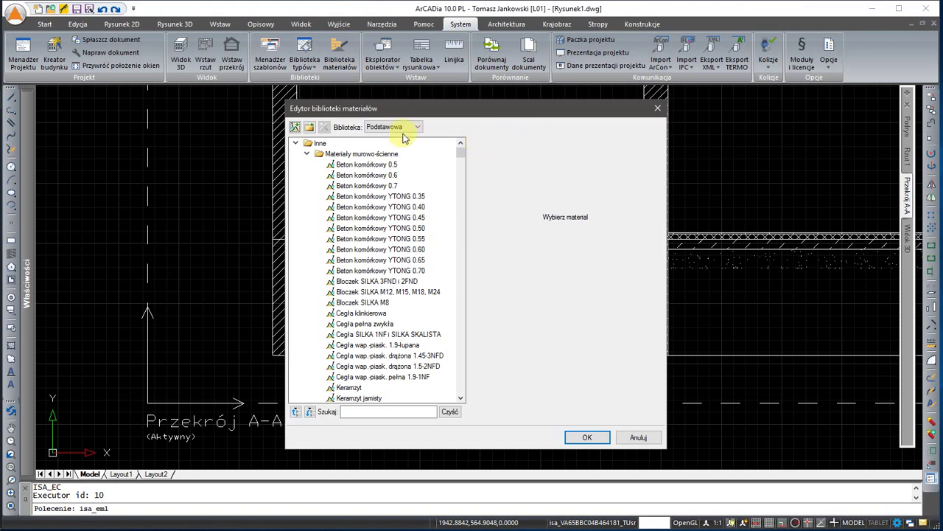
click(398, 129)
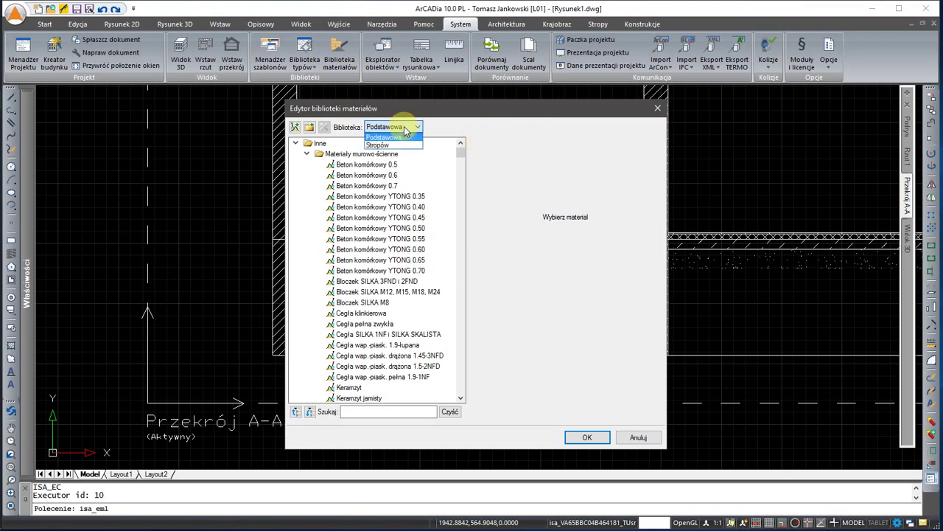
click(385, 145)
click(310, 129)
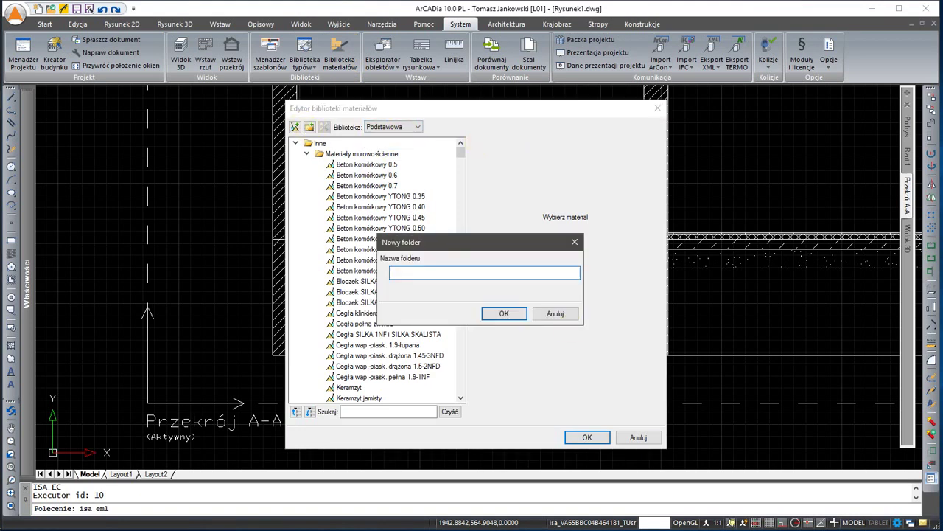
text(Własne)
key(Return)
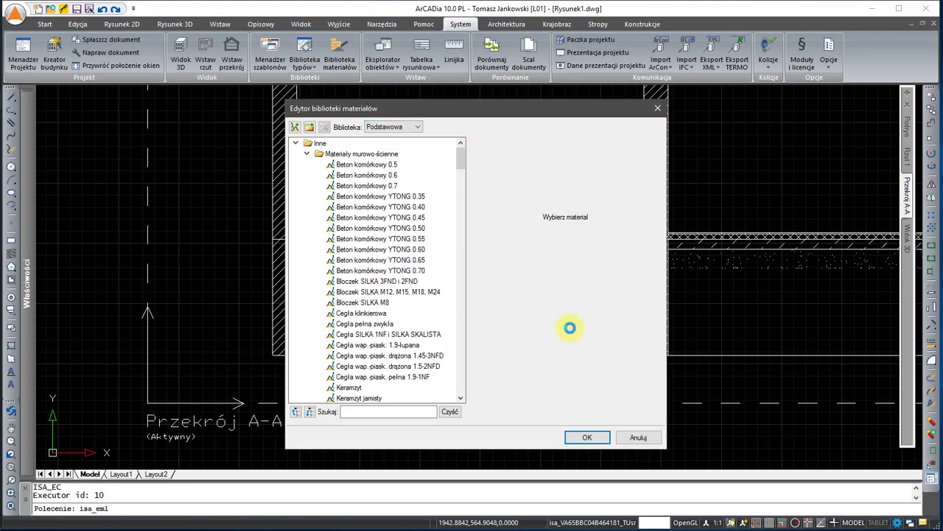
click(371, 414)
text(łasne)
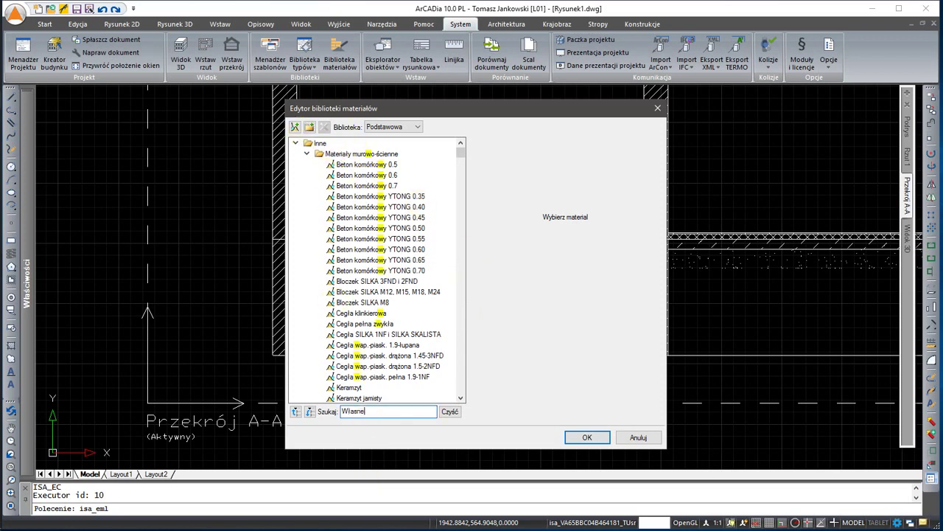
Add 'Podkład z piachu zagęszczonego' with a dotted hatch, density 1800, conductivities 0.77/0.91, and save.
click(295, 128)
text(Podkład z piachu zagęszczonego)
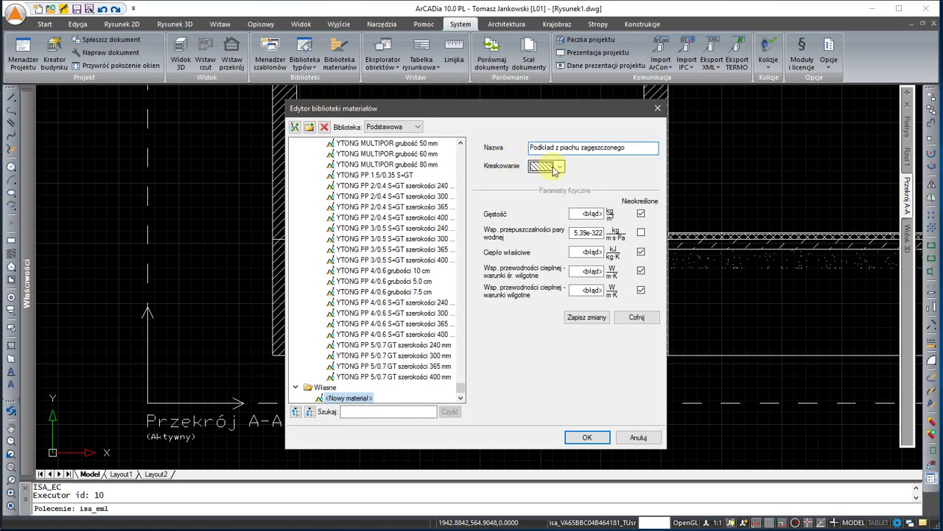
click(549, 166)
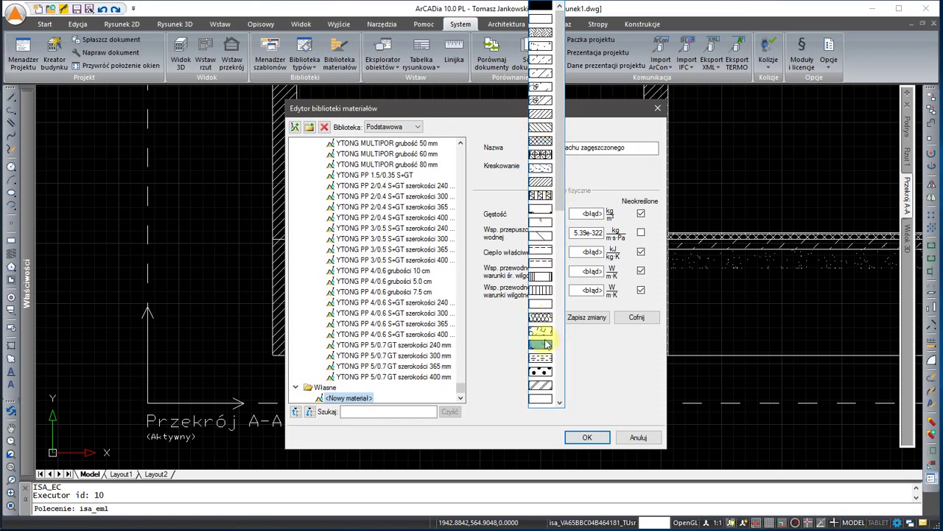
click(549, 177)
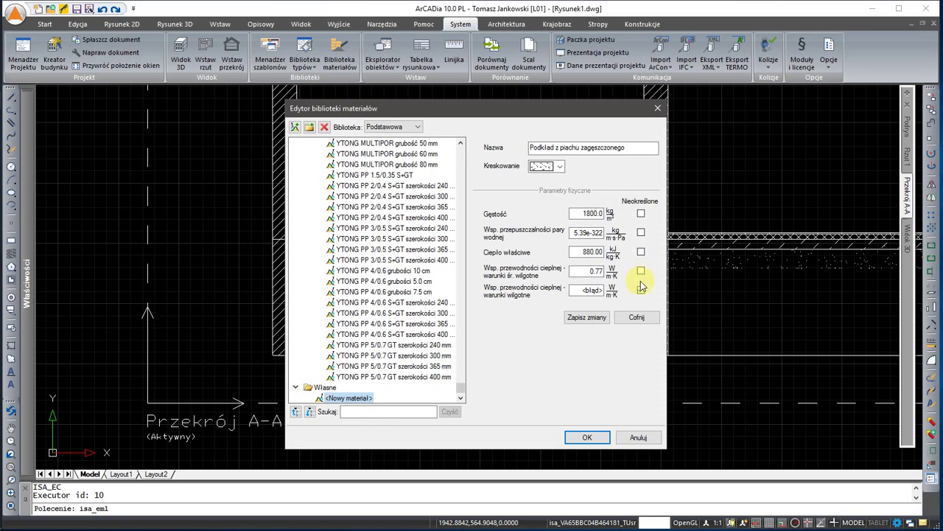
click(609, 318)
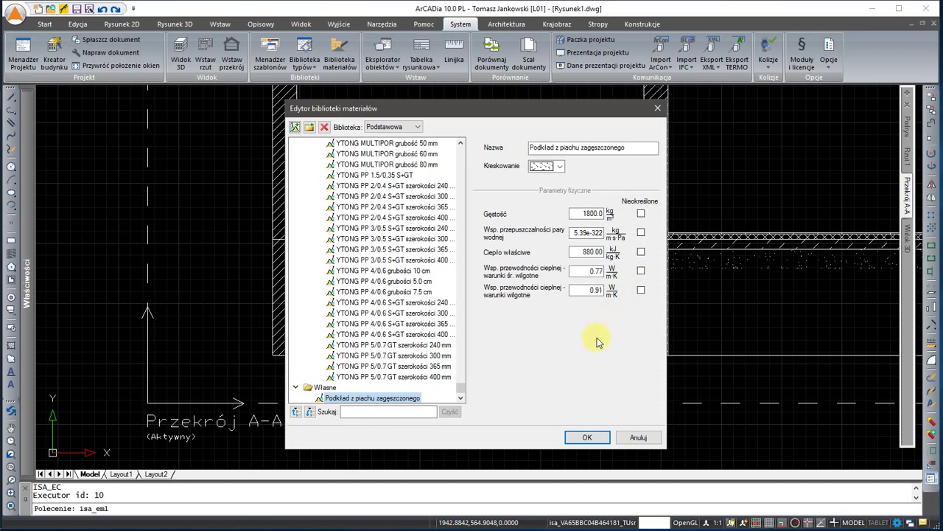
click(587, 436)
double_click(522, 296)
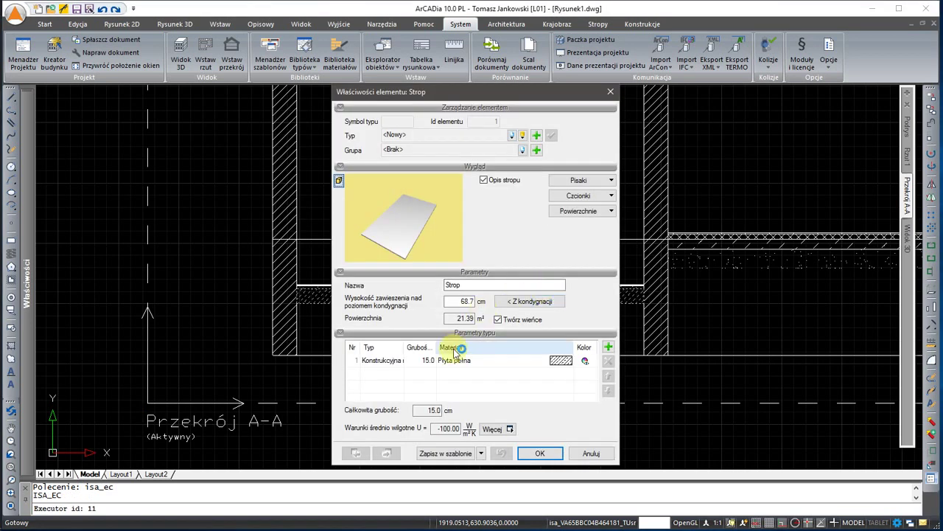
Set the Płyta pełna layer to 12 cm and add a Podkład z piachu zagęszczonego layer.
double_click(419, 360)
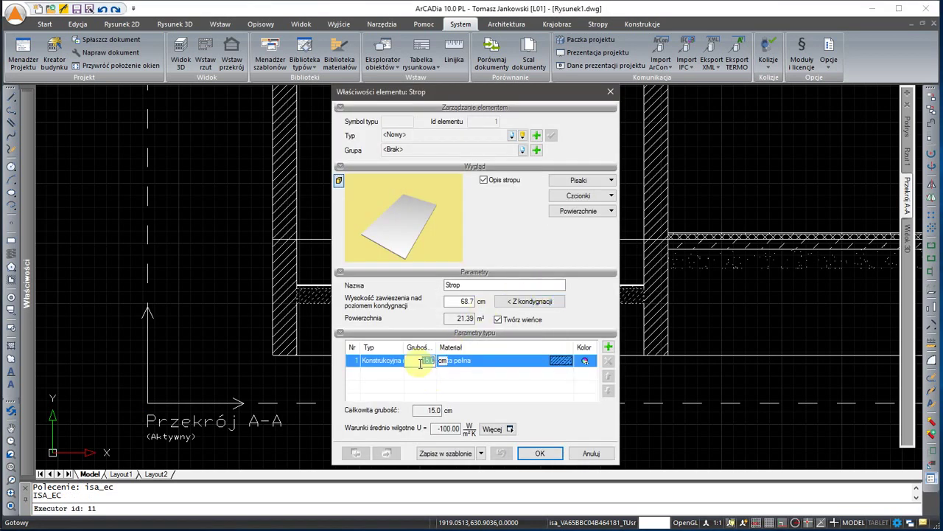
text(12)
key(Return)
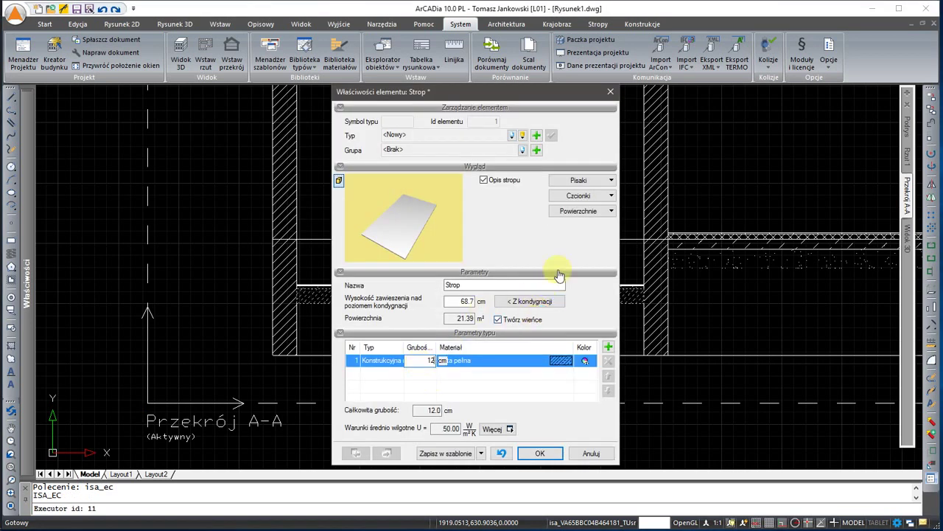
click(608, 346)
click(466, 373)
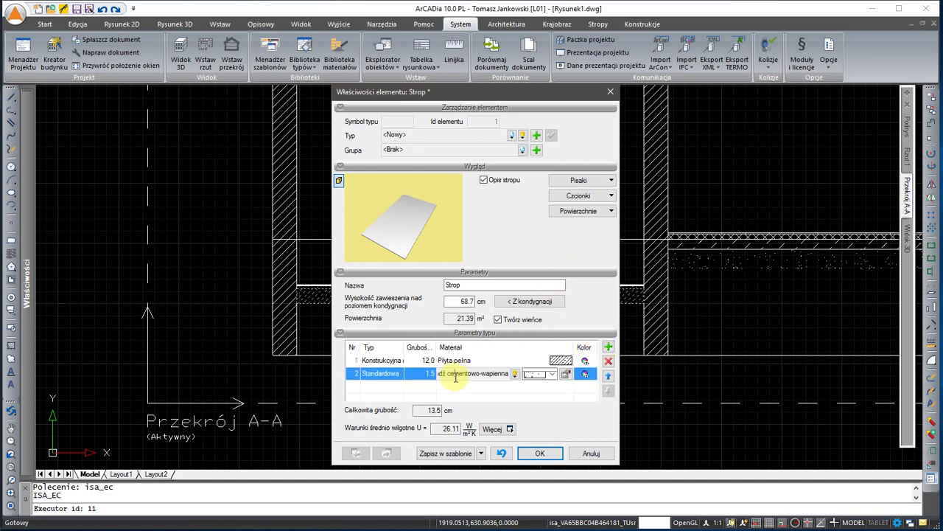
click(513, 373)
click(512, 361)
text(piachu)
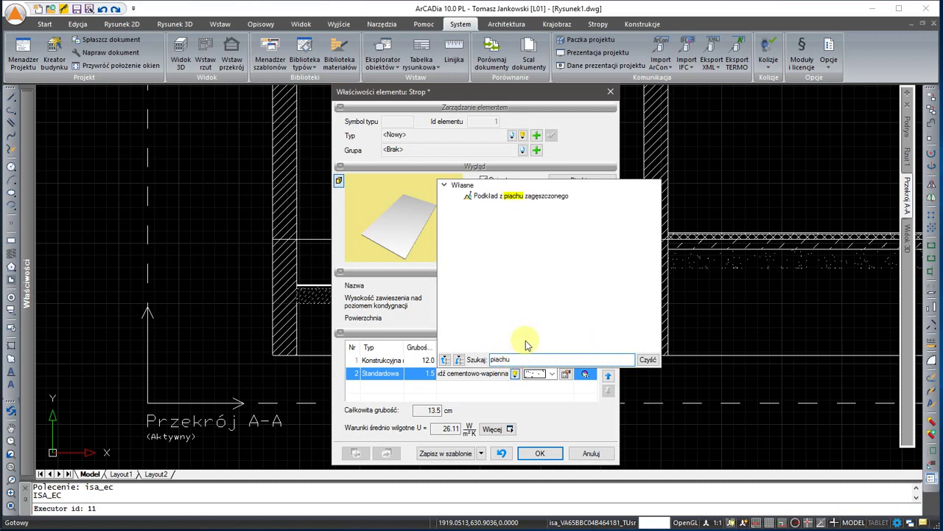
click(528, 194)
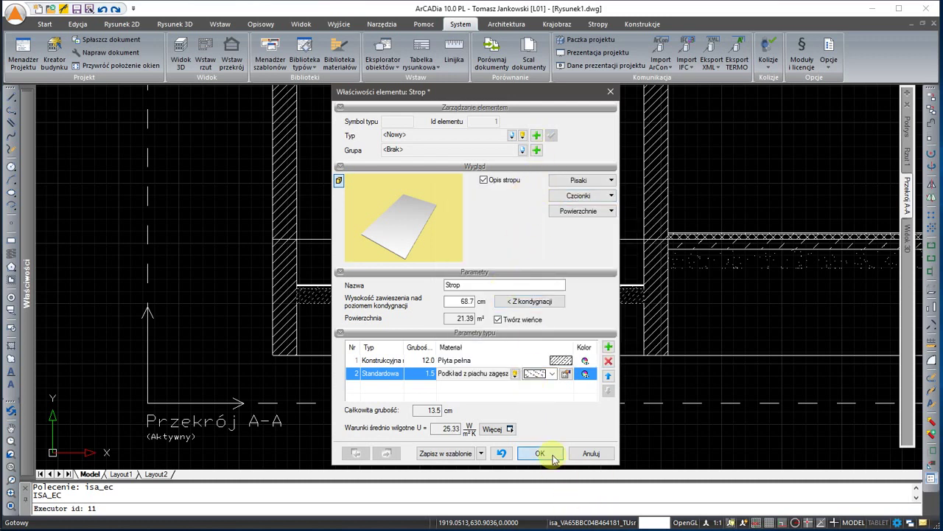
click(542, 452)
Thicken the sand layer to 25 cm, giving a 37 cm slab.
scroll(425, 308, up, 5)
key(Escape)
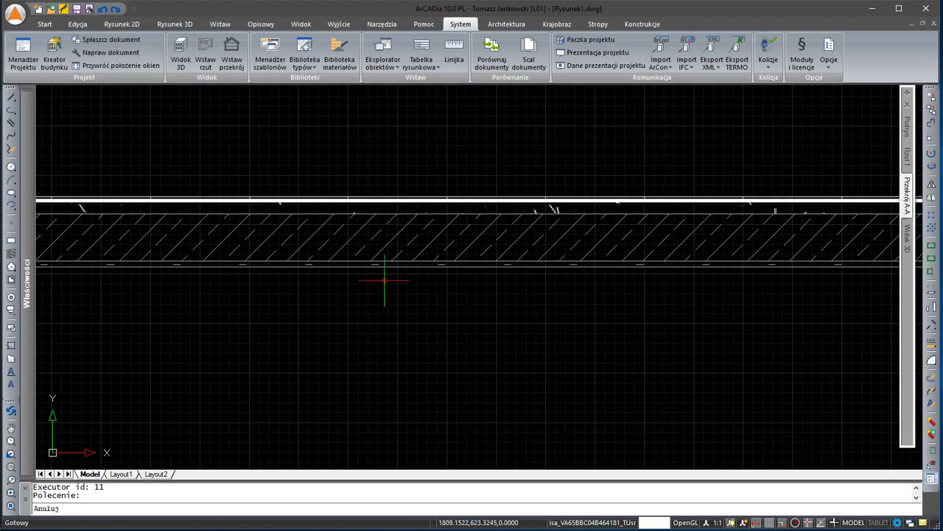
click(380, 260)
click(106, 127)
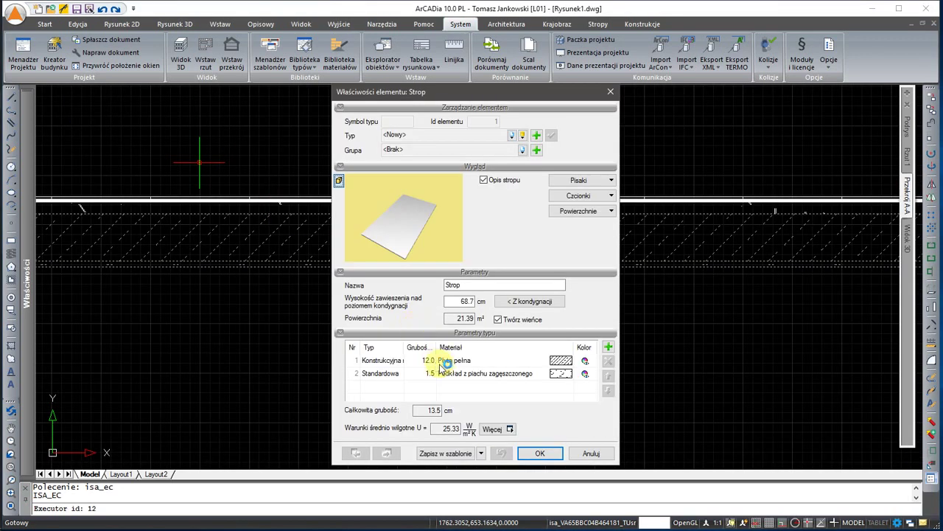
double_click(425, 373)
text(25)
click(431, 379)
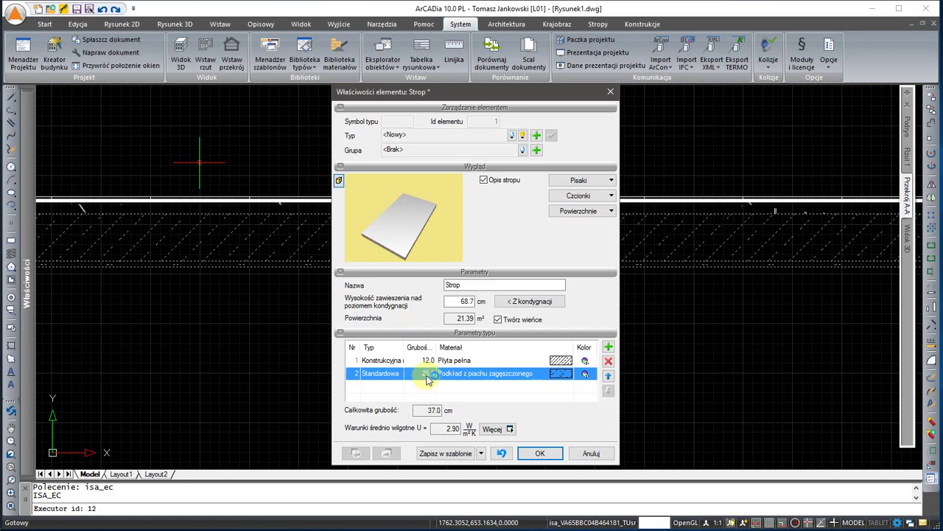
click(539, 452)
scroll(479, 335, down, 3)
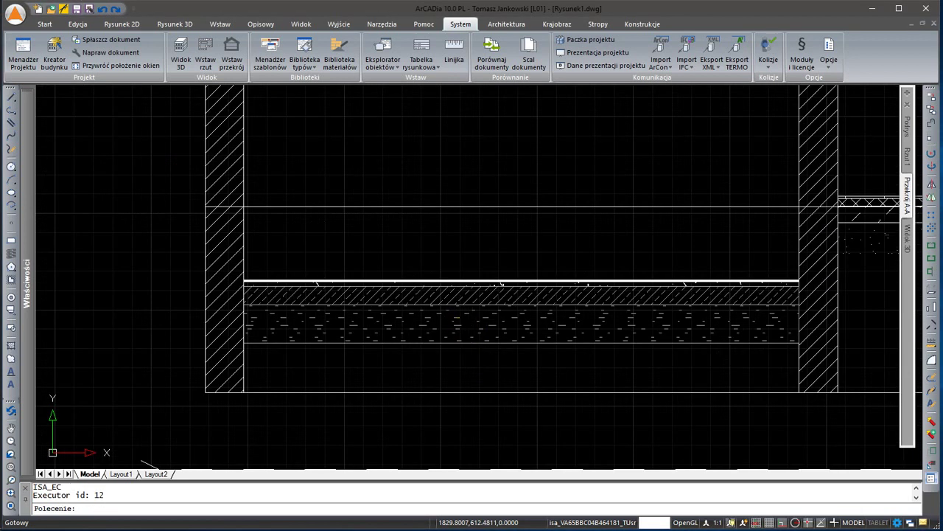
key(Escape)
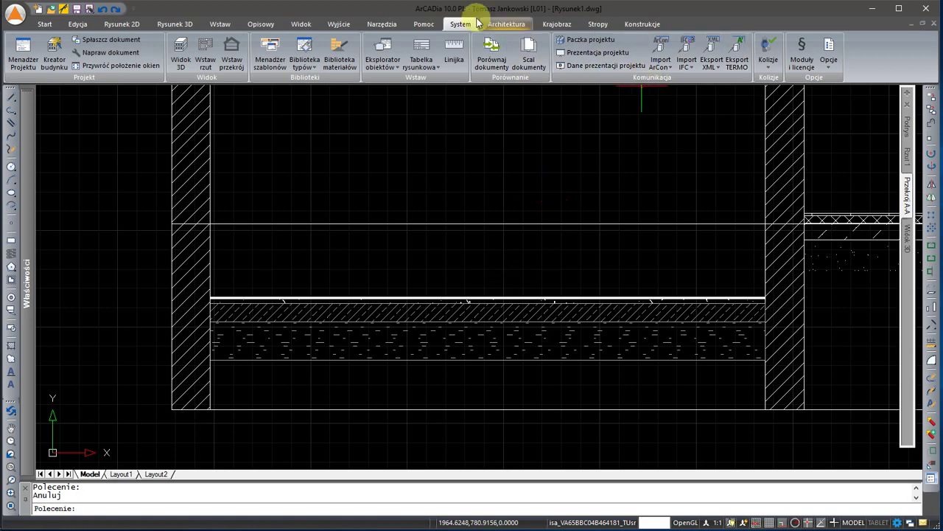
Place an Opis elementu material-list label on the right room's floor slab.
click(505, 24)
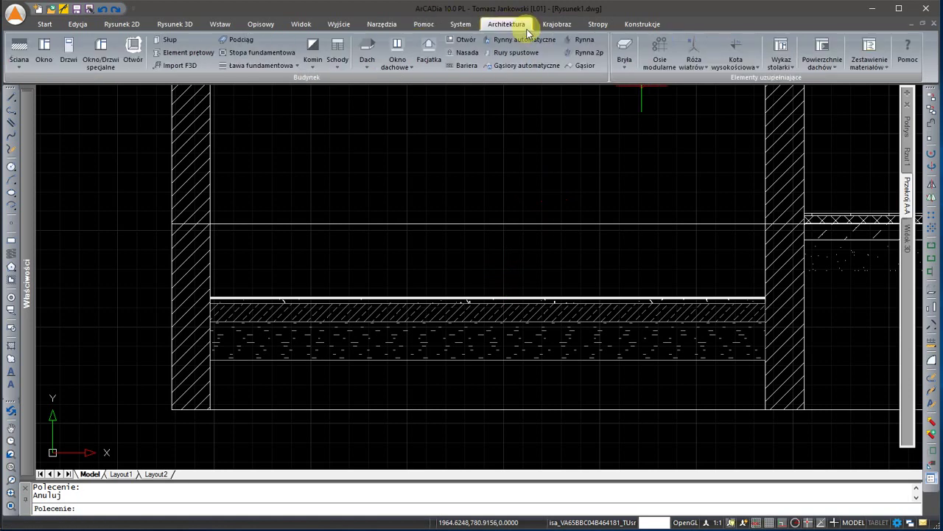
click(756, 67)
click(737, 270)
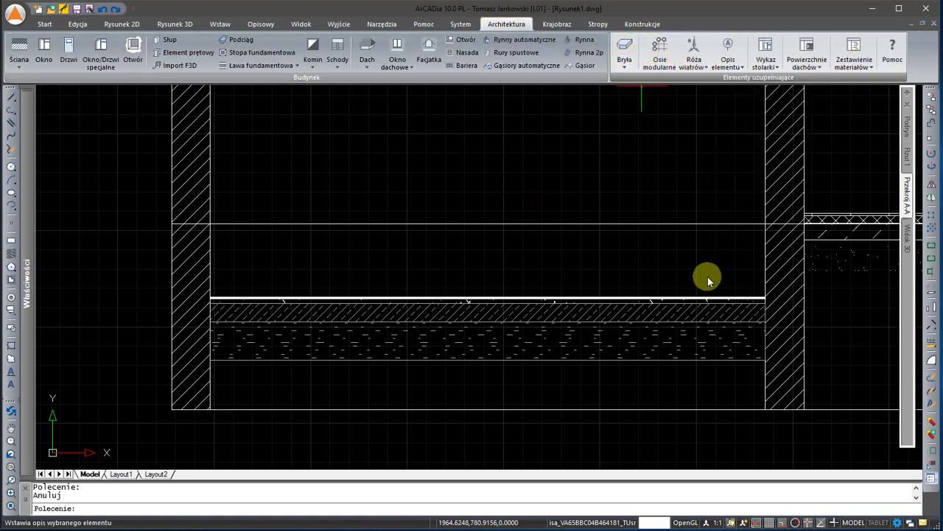
click(391, 297)
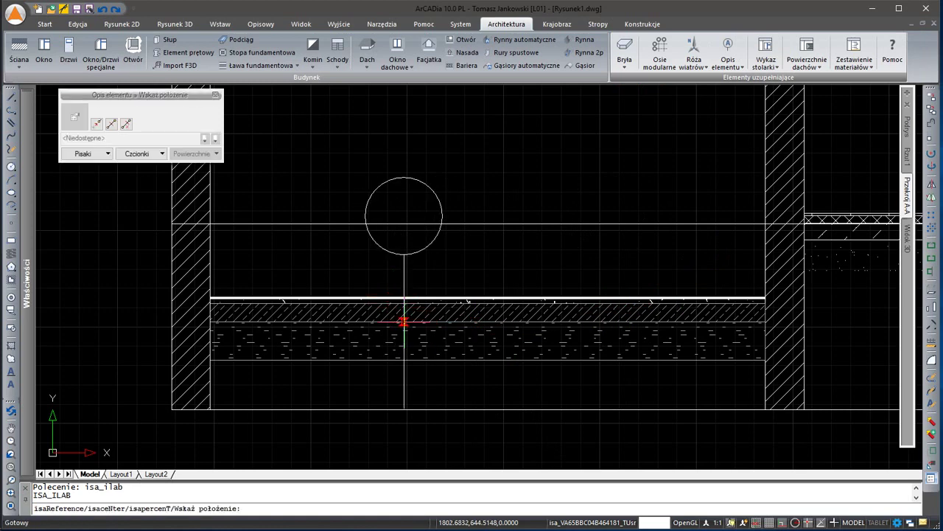
scroll(445, 265, down, 4)
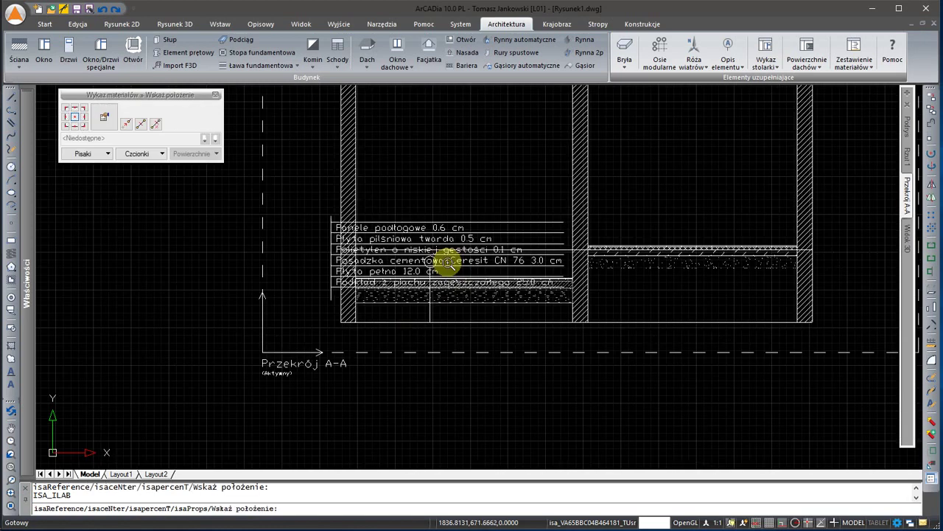
scroll(516, 390, up, 5)
scroll(530, 353, down, 3)
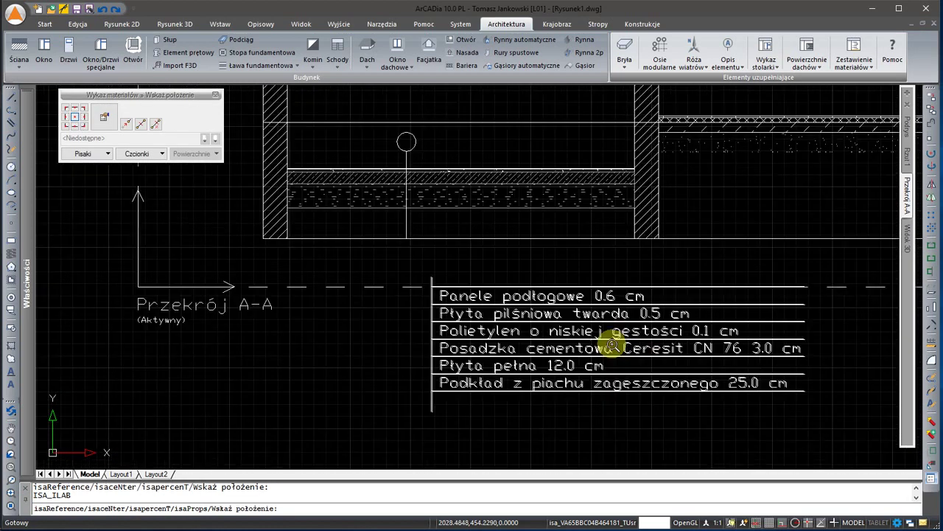
scroll(612, 346, up, 1)
key(Escape)
Stretch the material list to show all six layers, Panele podłogowe through the sand base.
scroll(527, 322, down, 3)
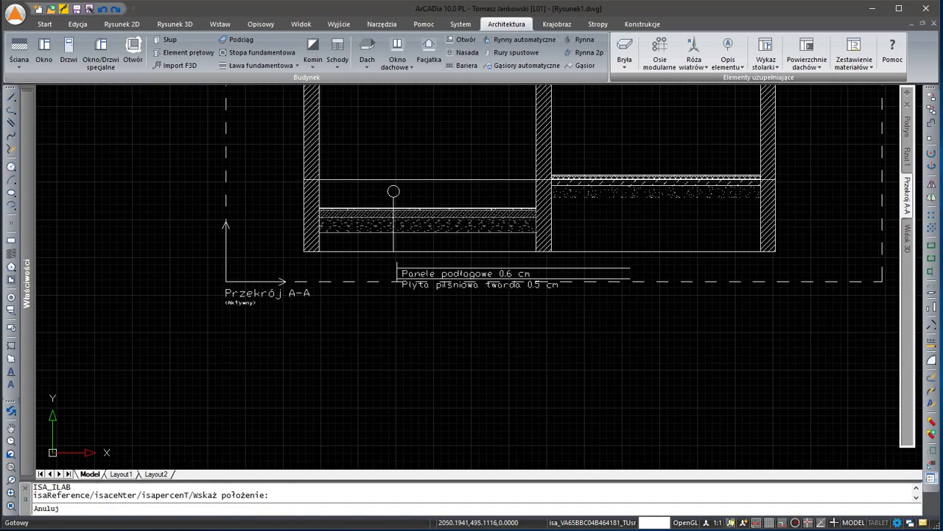
click(645, 274)
click(626, 298)
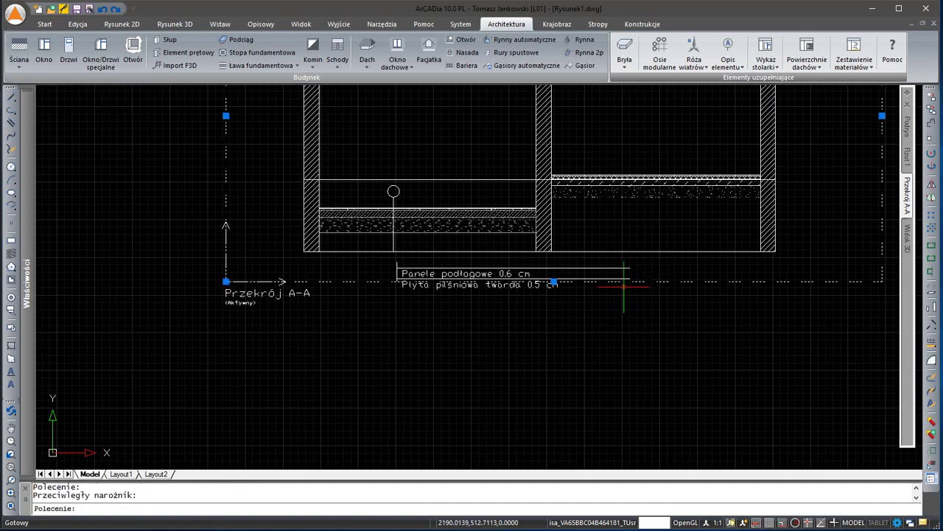
click(553, 282)
click(554, 361)
scroll(415, 263, up, 3)
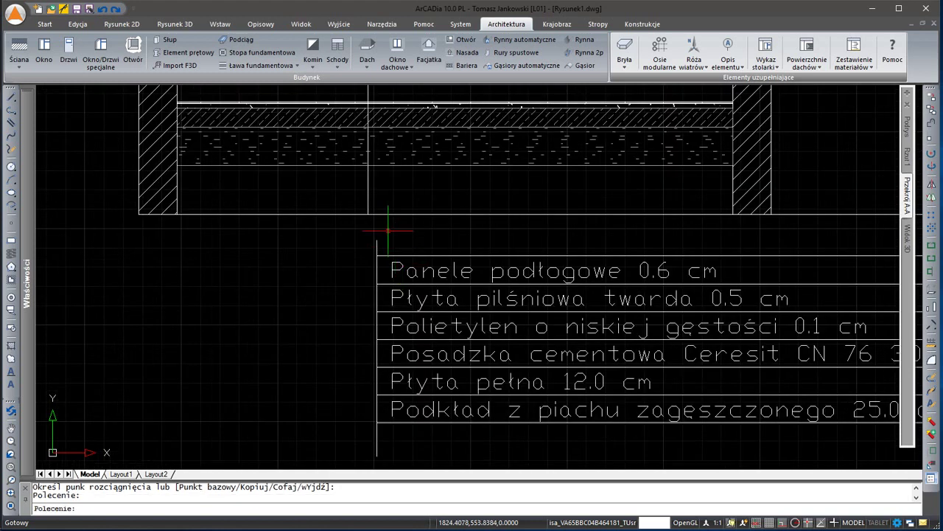
click(385, 234)
click(352, 193)
click(367, 214)
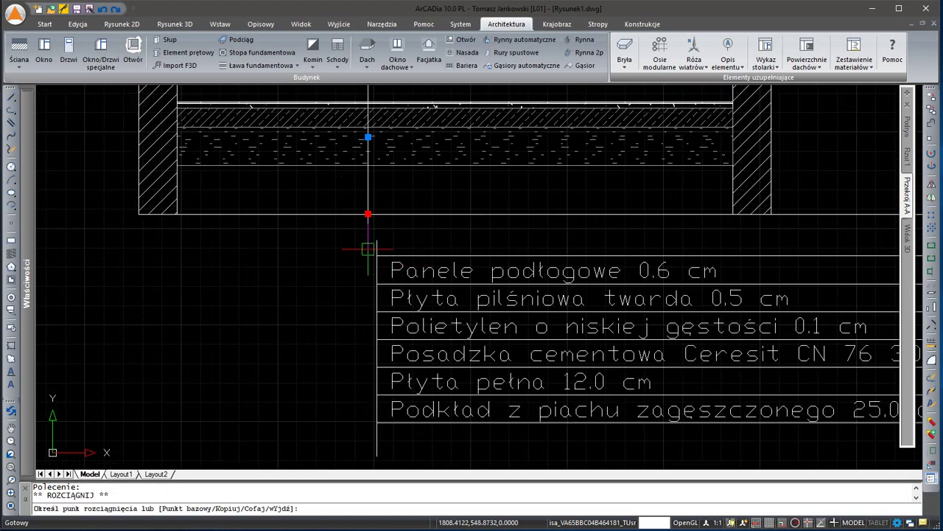
key(Escape)
Adjust the material-list label's position and view the whole section.
text(m)
key(Return)
click(376, 251)
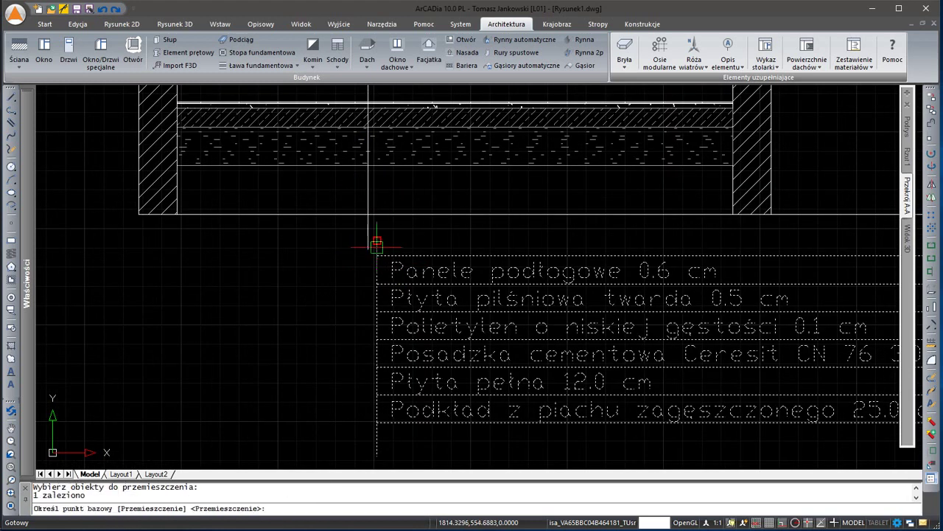
click(377, 239)
key(Escape)
scroll(322, 244, down, 3)
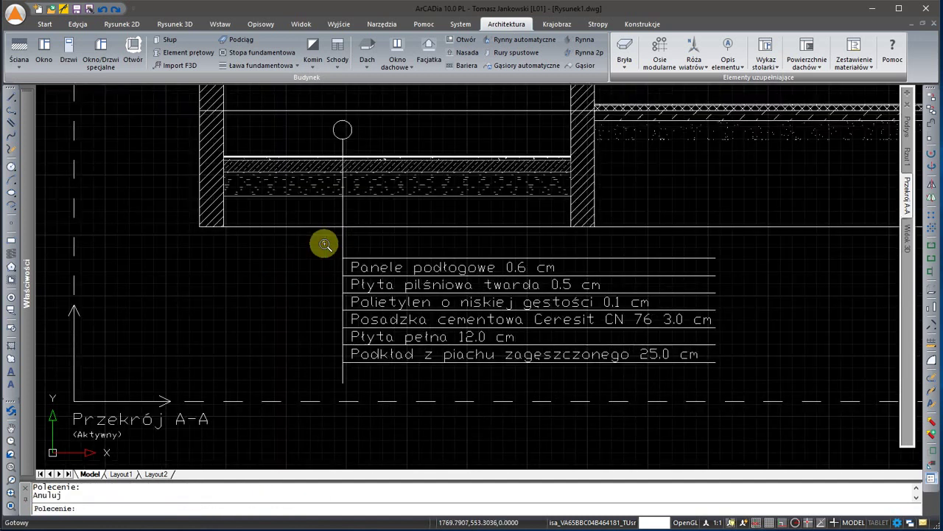
middle_drag(322, 243, 122, 333)
scroll(427, 243, down, 2)
scroll(427, 243, up, 2)
scroll(407, 373, down, 2)
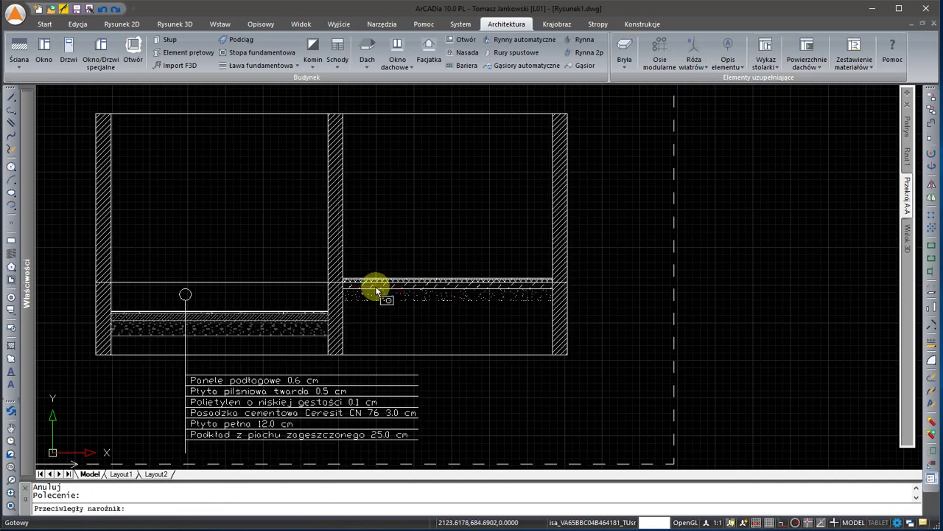
Place the material-list label (Parkiet 1.5 cm … Piasek 20.0 cm) above the right room's floor.
click(396, 216)
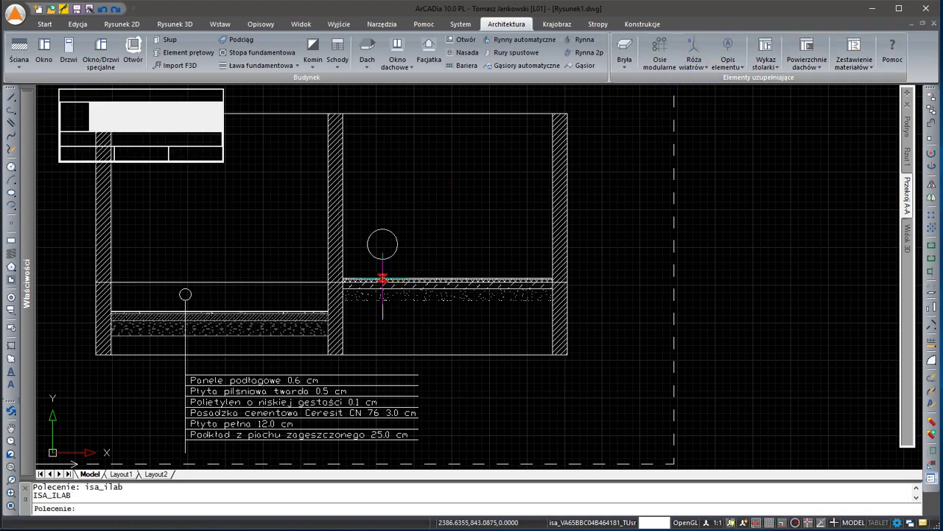
click(373, 259)
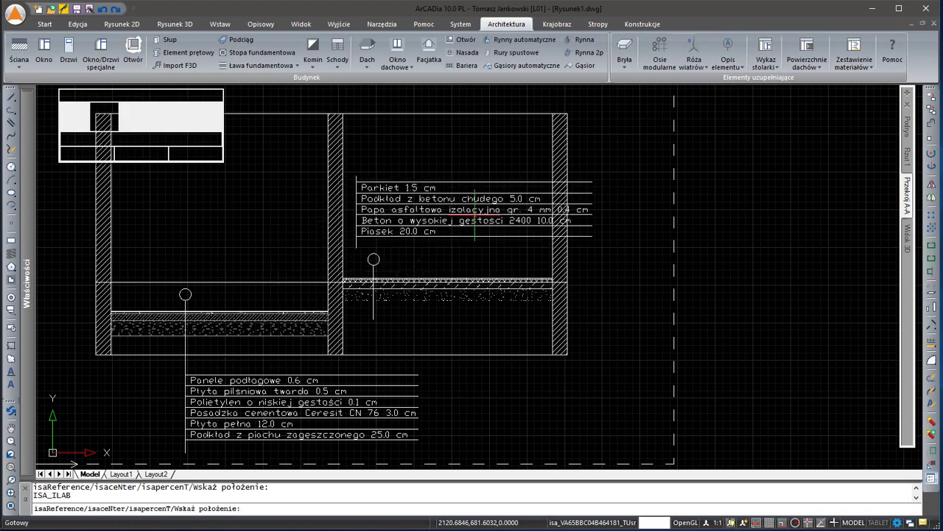
key(Escape)
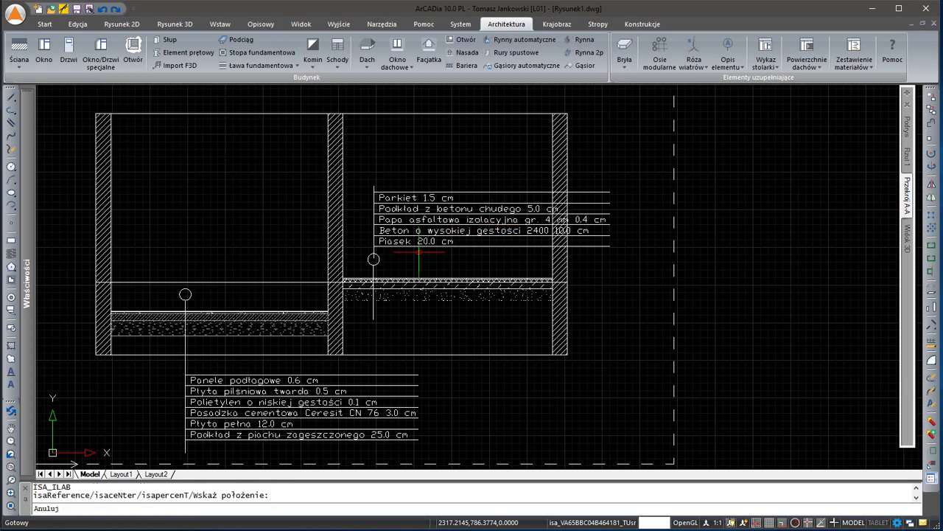
scroll(396, 253, up, 4)
click(373, 262)
click(295, 258)
click(117, 150)
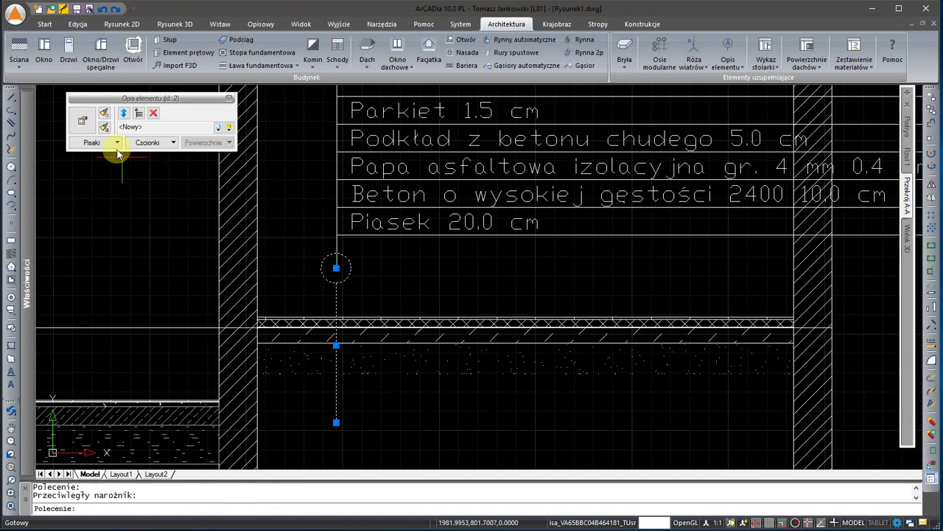
click(124, 120)
key(Escape)
scroll(319, 261, up, 2)
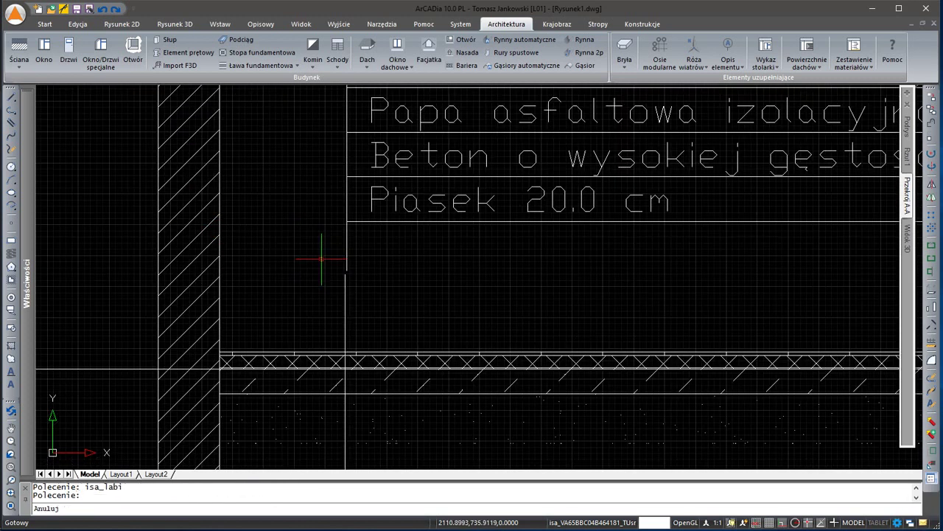
Reposition the right label's text lines with PRZESUŃ (m).
text(m)
key(Return)
click(333, 262)
key(Return)
click(343, 273)
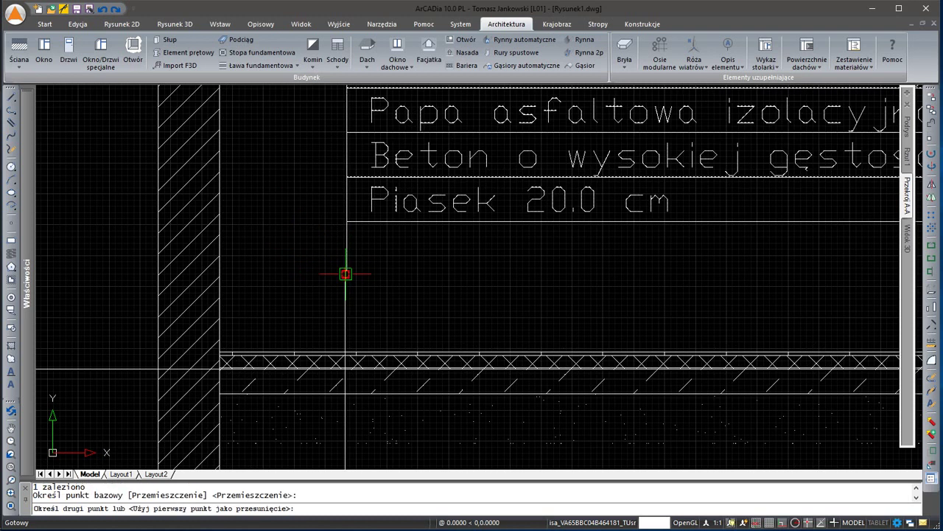
click(352, 268)
key(Return)
click(351, 267)
click(346, 269)
key(Return)
click(346, 271)
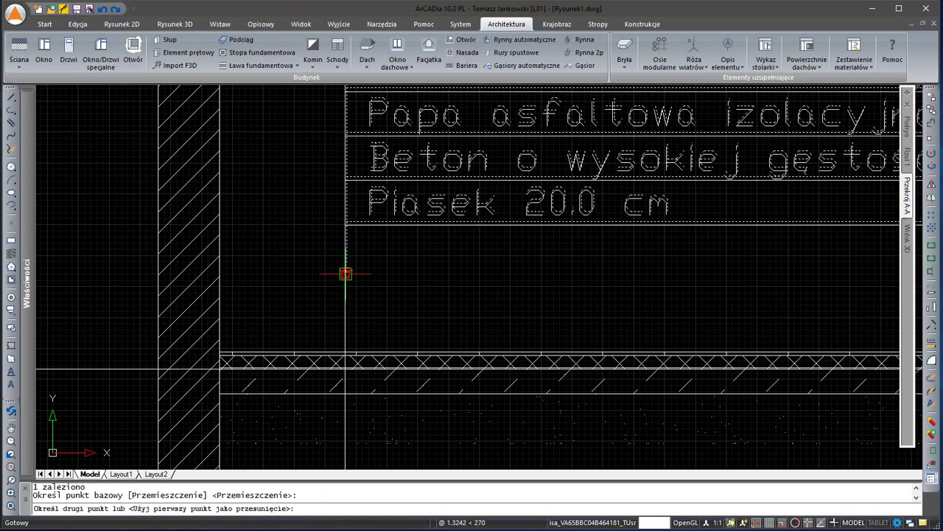
key(Escape)
Move the left room's floor layers higher in section A-A with ORTHO on.
scroll(334, 273, down, 4)
middle_drag(280, 284, 392, 296)
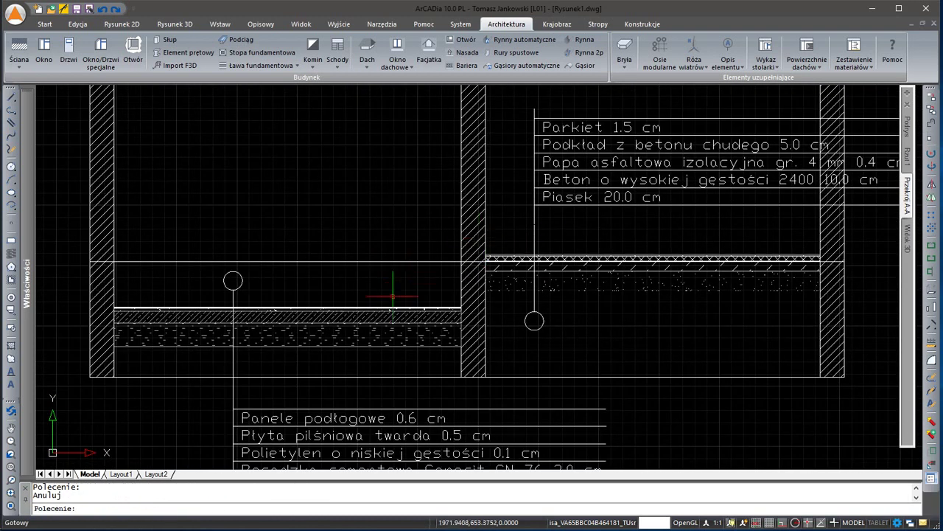
text(m)
key(Return)
click(326, 324)
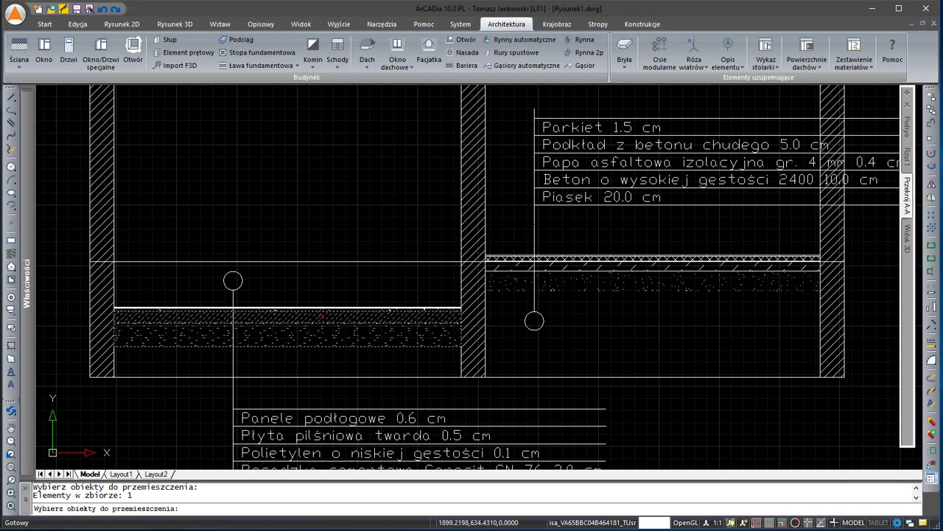
key(Return)
click(337, 220)
key(F8)
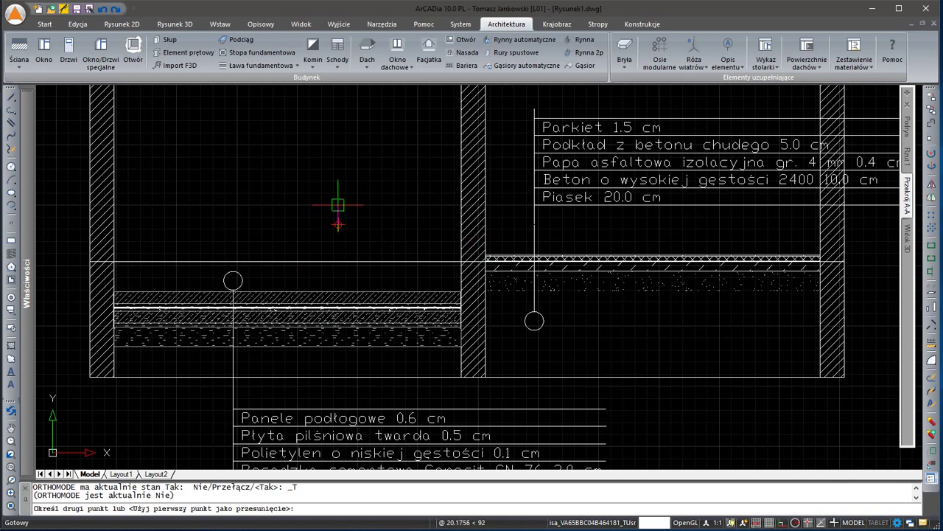
key(F8)
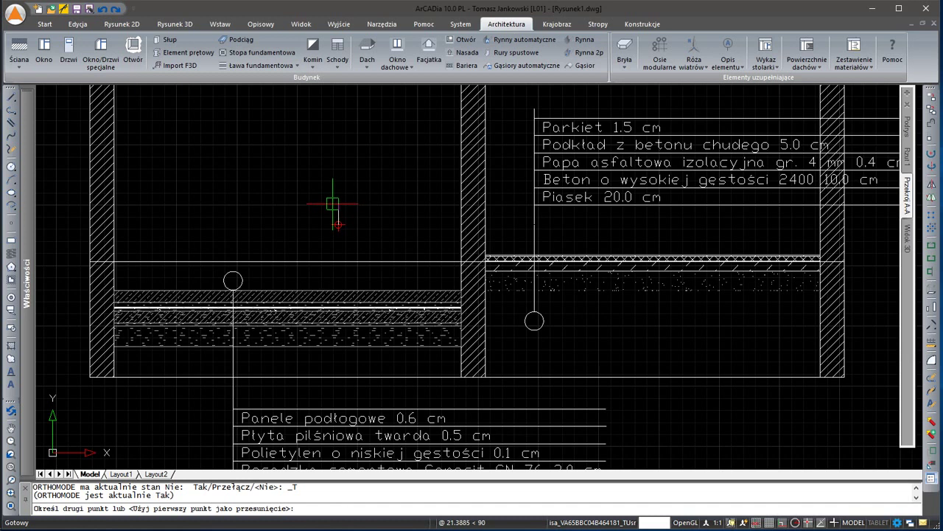
click(335, 202)
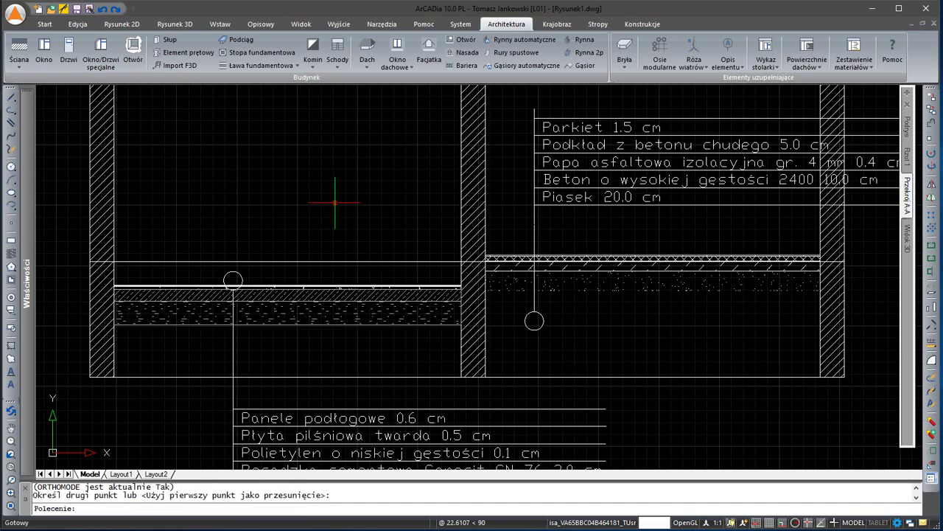
Shorten the left floor label's leader line to match the raised floor.
middle_drag(210, 277, 265, 260)
click(288, 259)
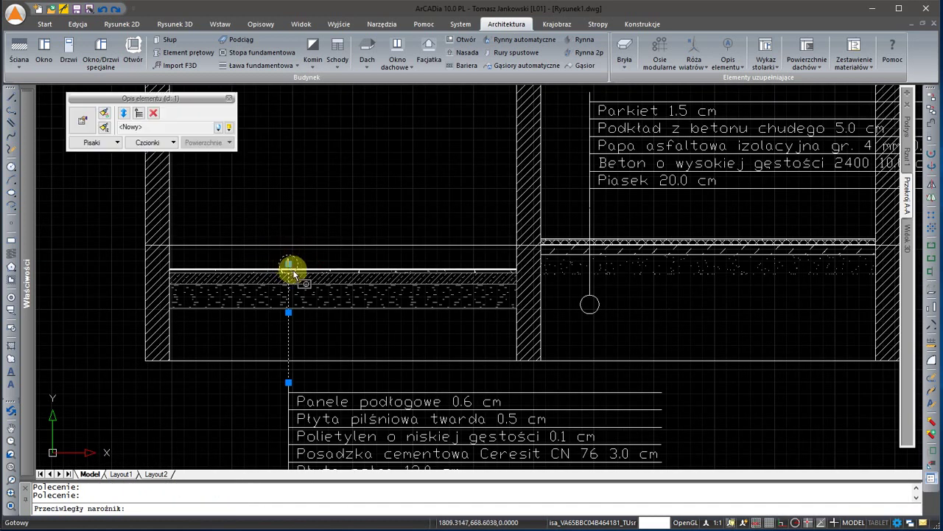
click(288, 263)
key(Escape)
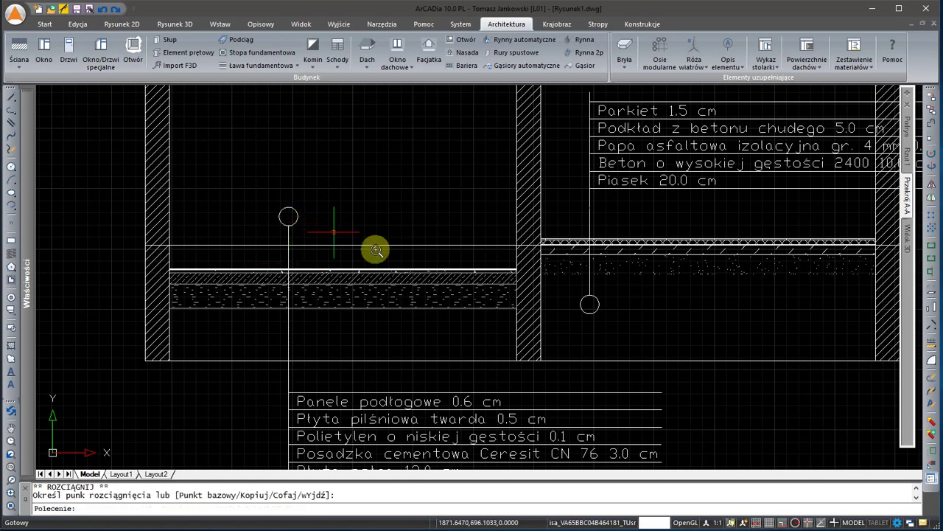
scroll(375, 248, down, 5)
scroll(352, 278, up, 3)
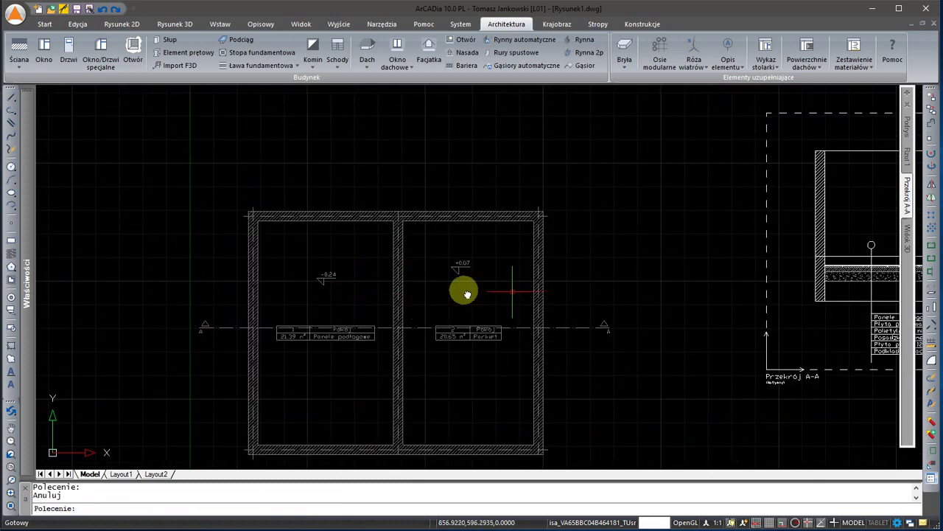
Move the left room's floor layers lower in section A-A.
middle_drag(467, 294, 440, 269)
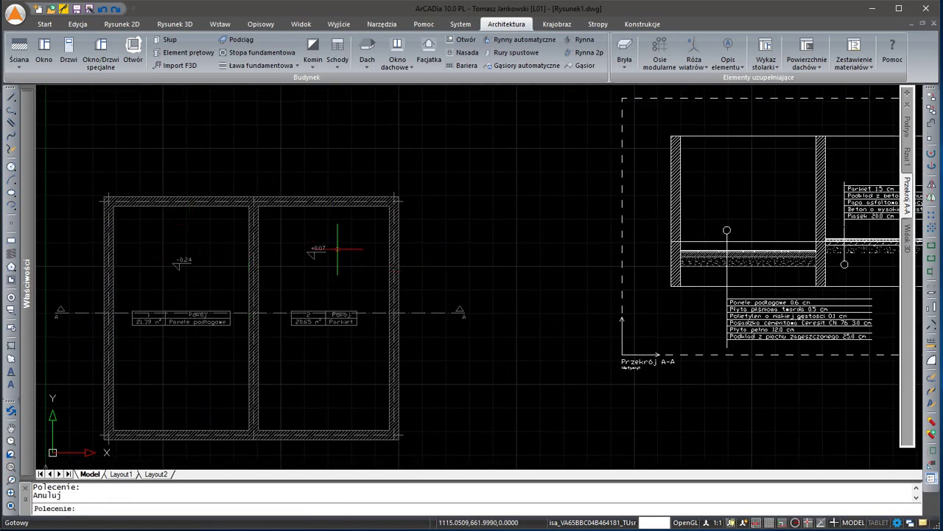
text(m)
key(Return)
click(696, 280)
key(Return)
click(695, 295)
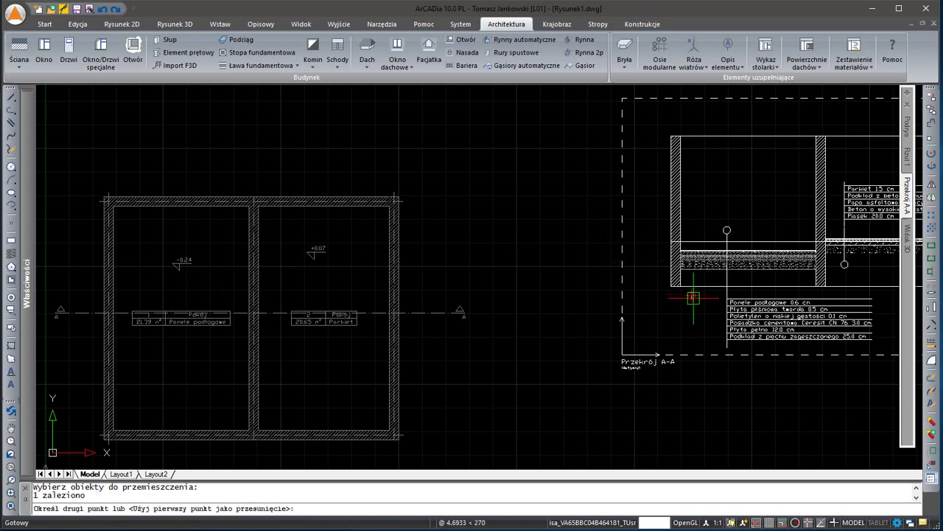
click(694, 303)
text(m)
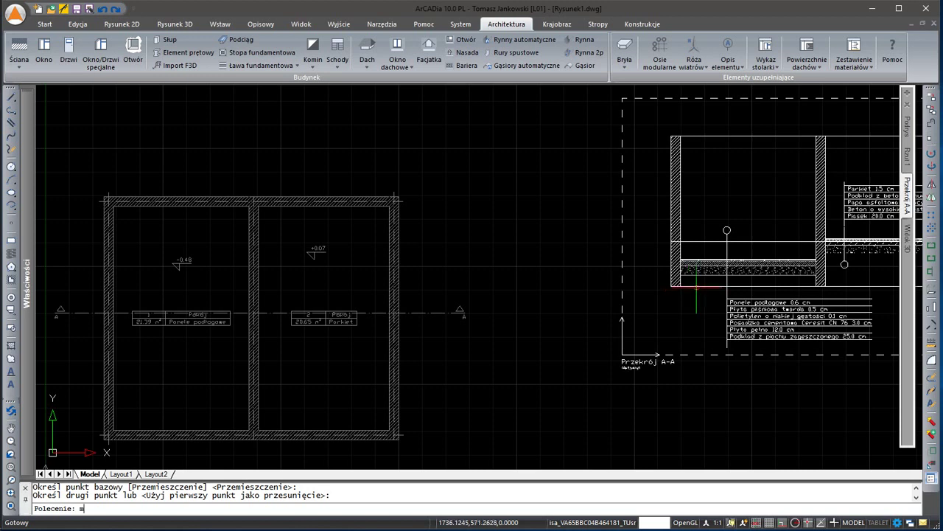
Move the left floor layers again so the level reads -0.15.
key(Return)
click(696, 269)
key(Return)
click(704, 193)
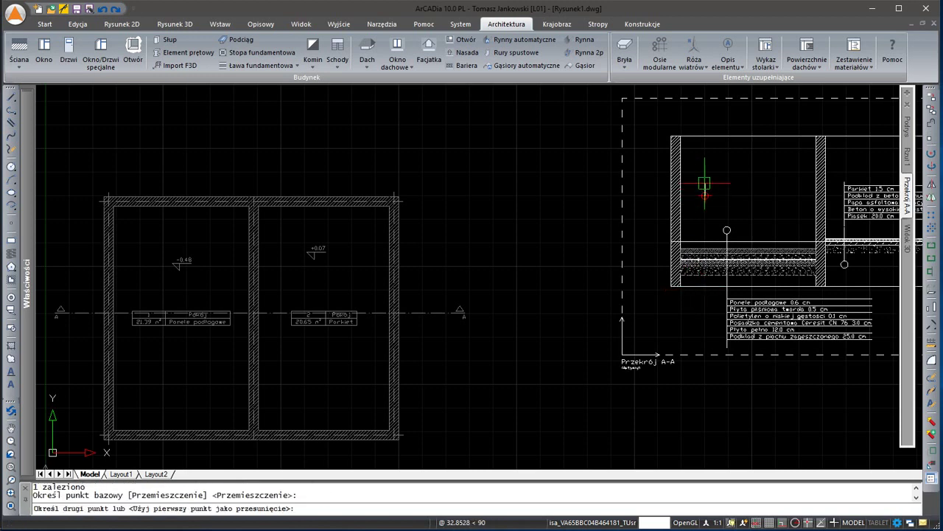
click(705, 183)
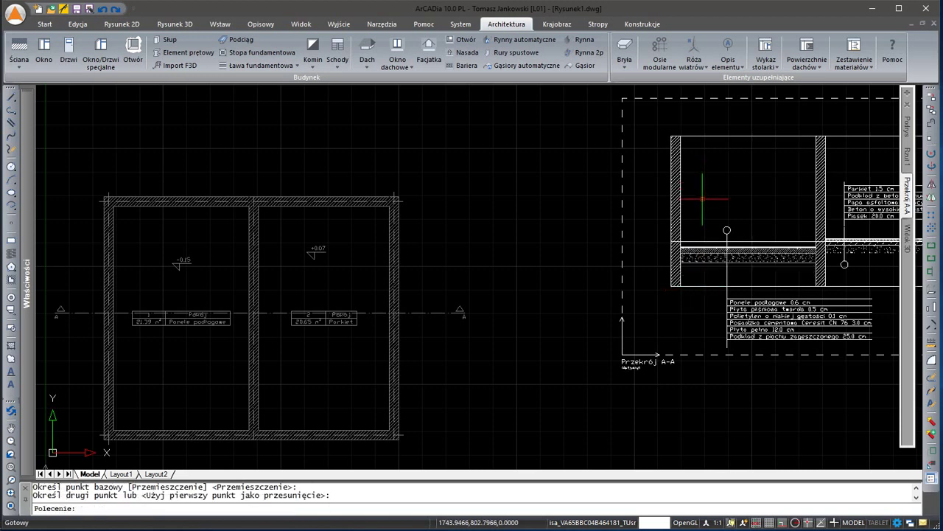
Move the left floor layers once more so the plan level mark reads -0.64.
key(Return)
click(710, 255)
key(Return)
click(708, 261)
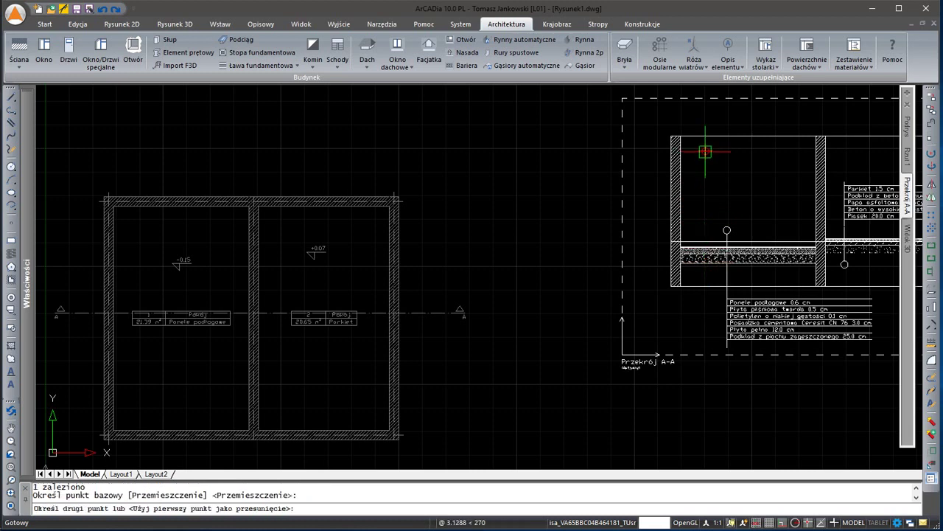
click(705, 166)
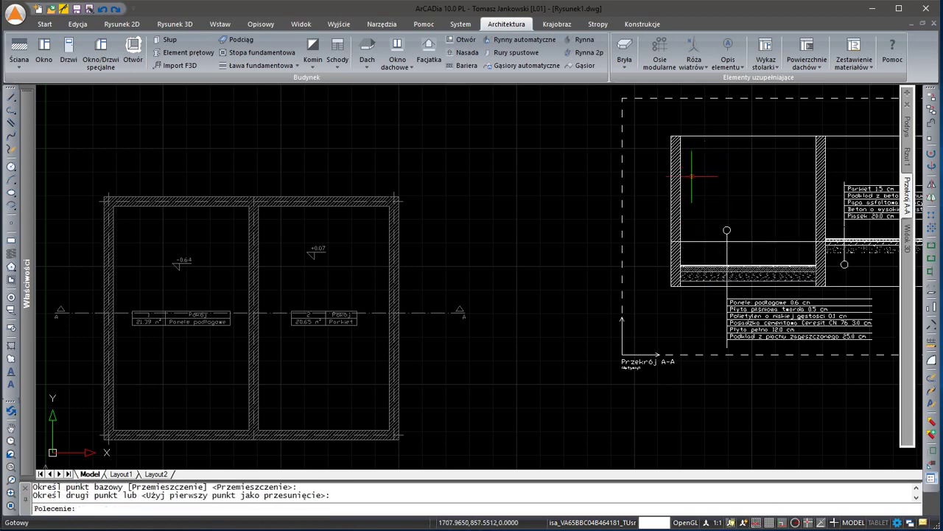
scroll(591, 206, down, 2)
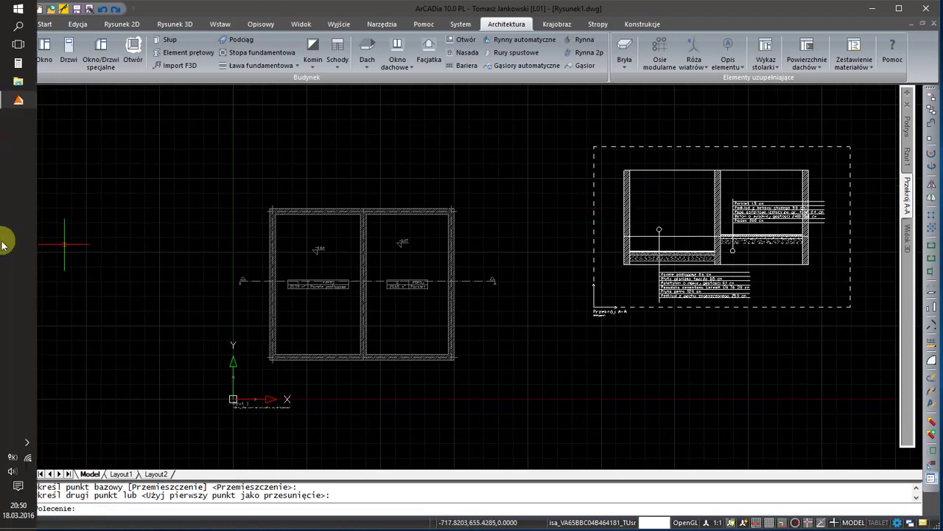